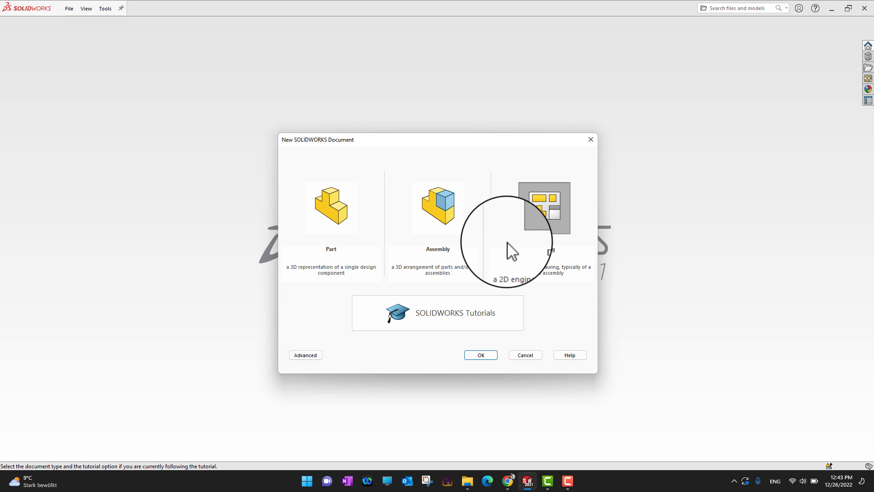
Compare the Advanced and Novice template views, then create a new Drawing document.
click(319, 359)
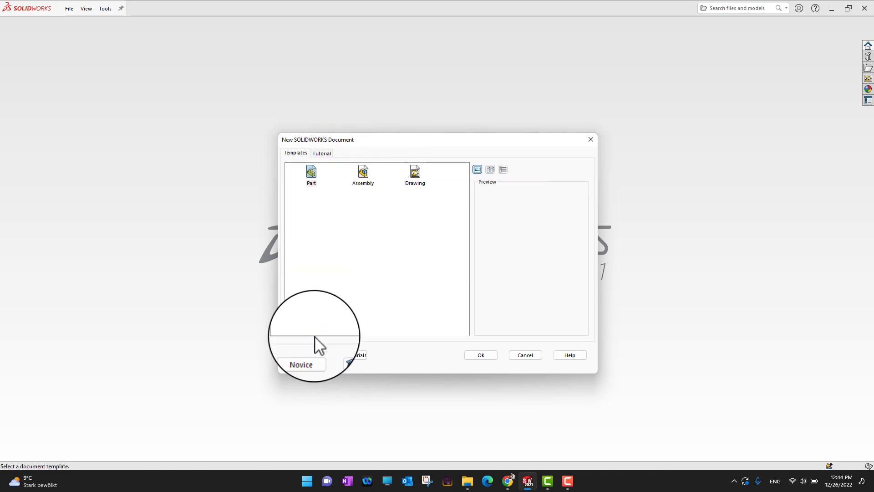
click(304, 356)
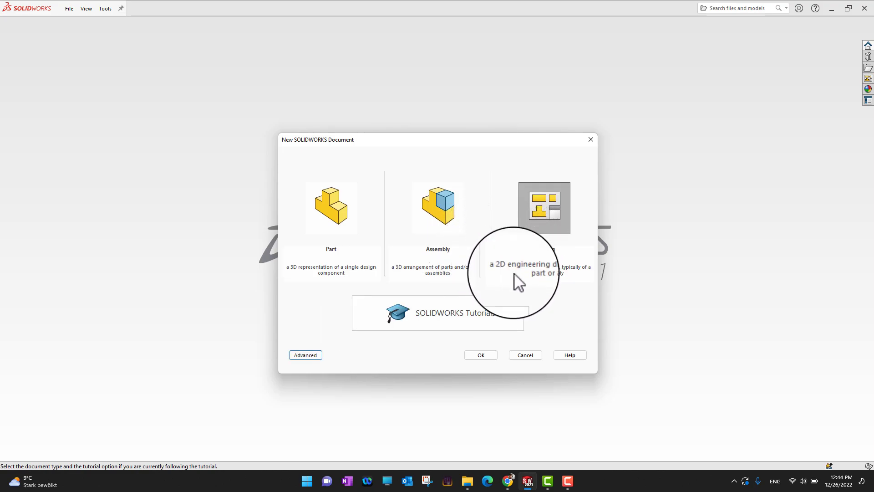
click(311, 356)
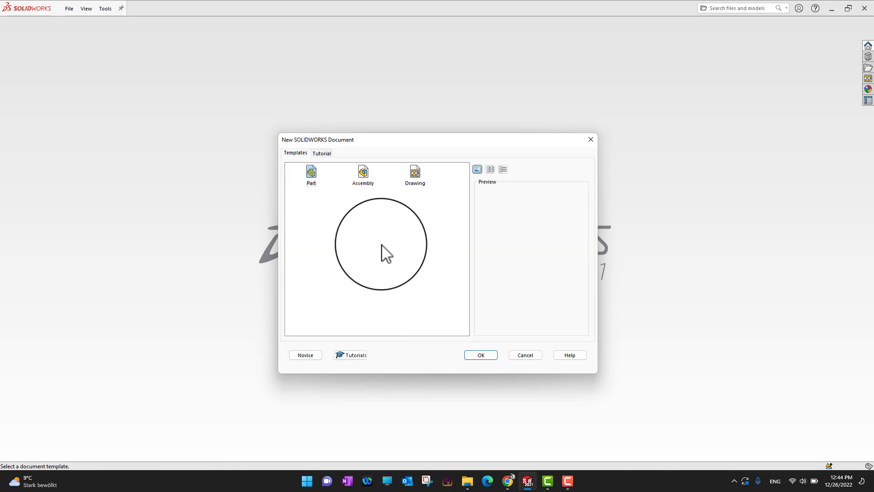
click(314, 356)
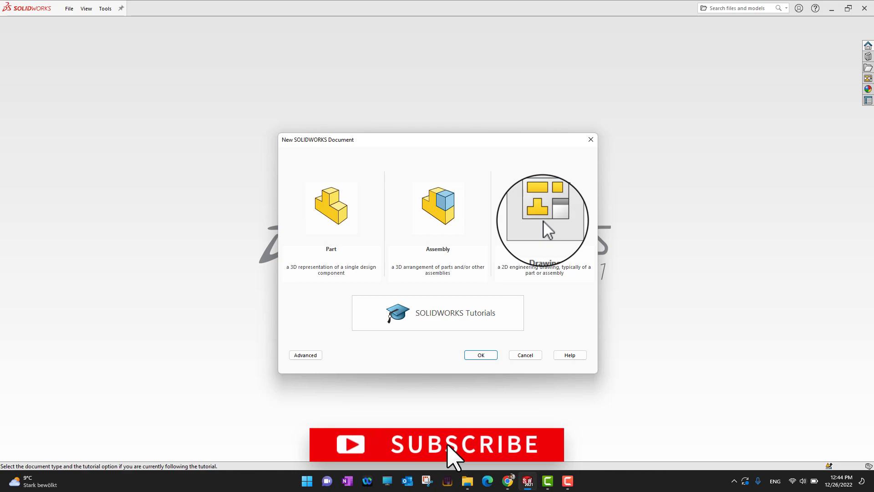
click(311, 355)
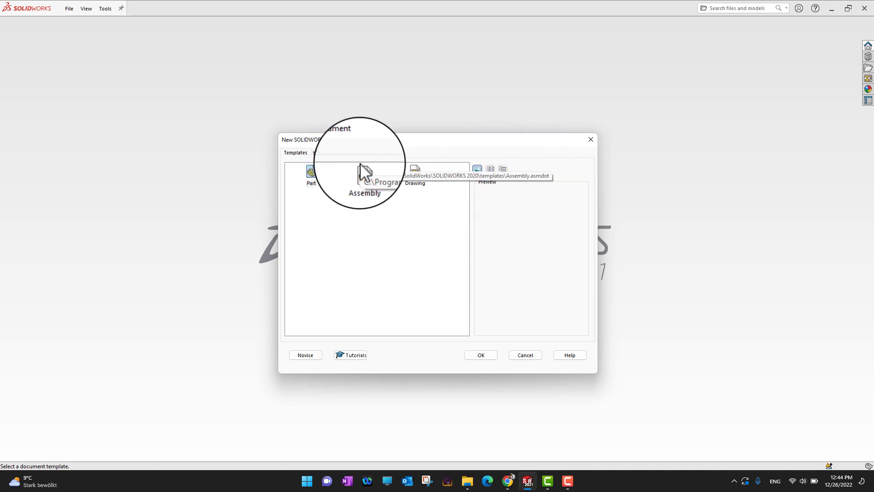
click(319, 354)
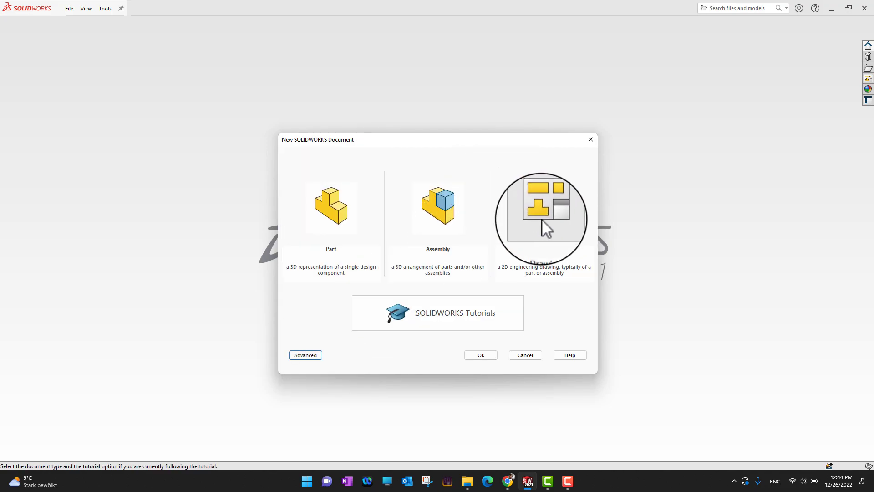
click(546, 214)
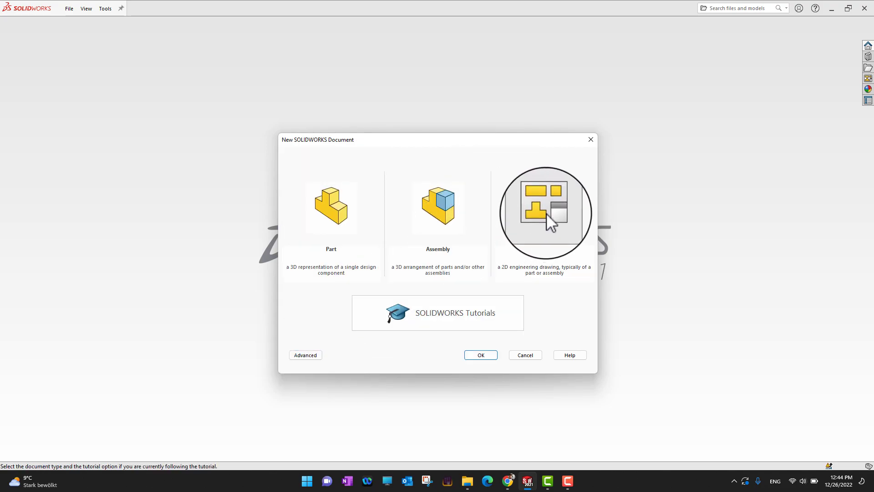
click(487, 355)
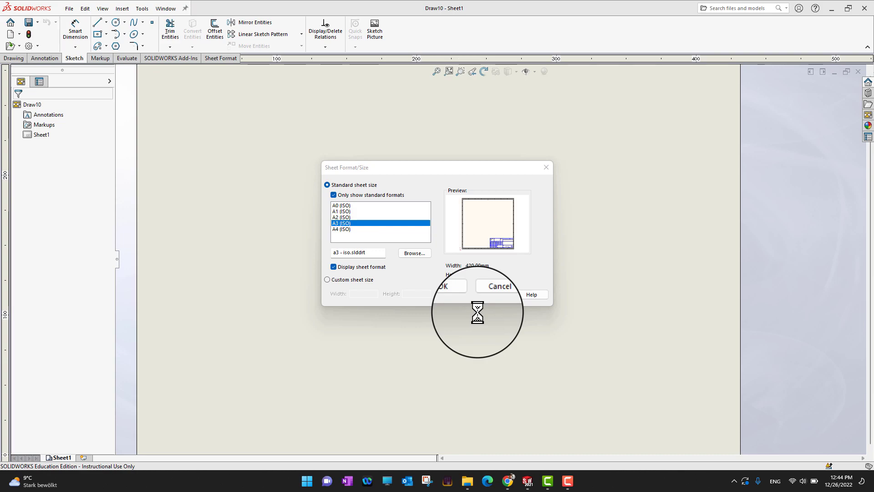
After previewing A4, apply the A3 (ISO) 420 × 297 mm sheet size to Draw10.
click(341, 229)
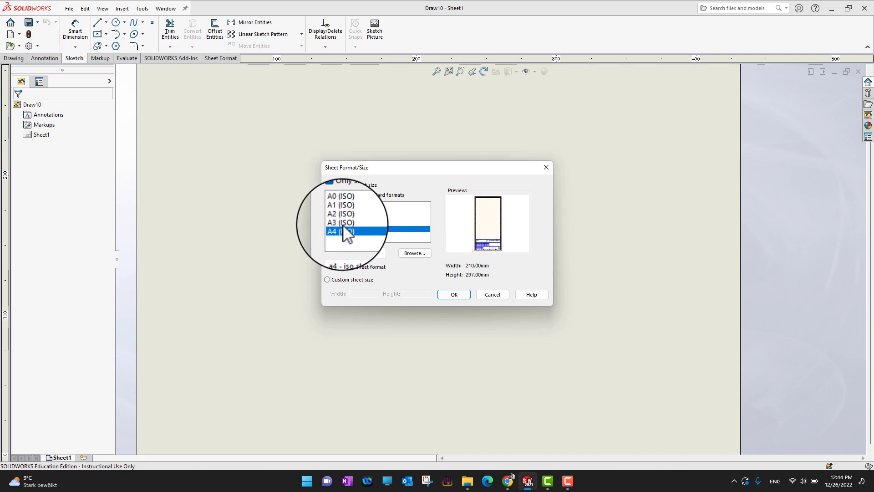
click(344, 225)
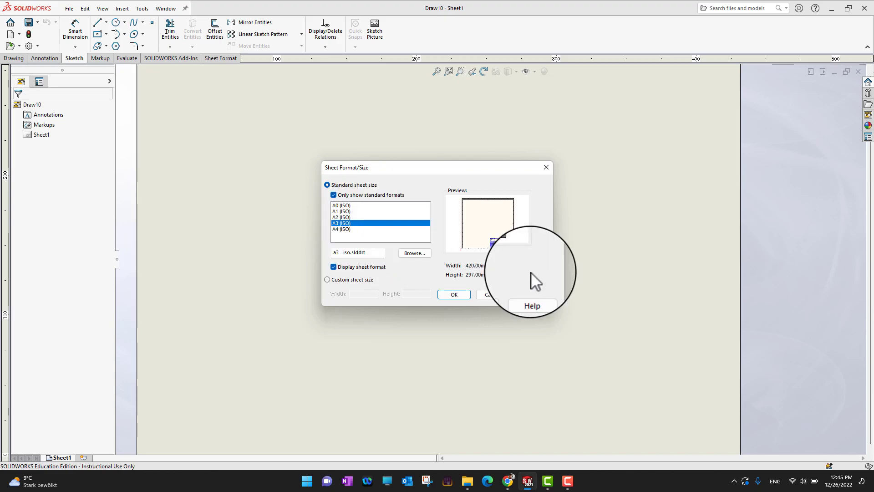
click(453, 295)
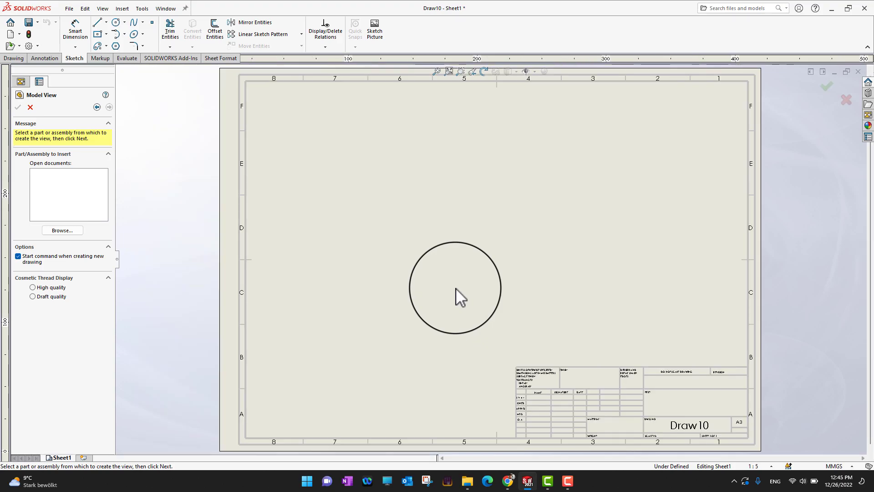
Dismiss Model View, switch Sheet1 into Edit Sheet Format mode, and zoom toward the title block.
click(30, 109)
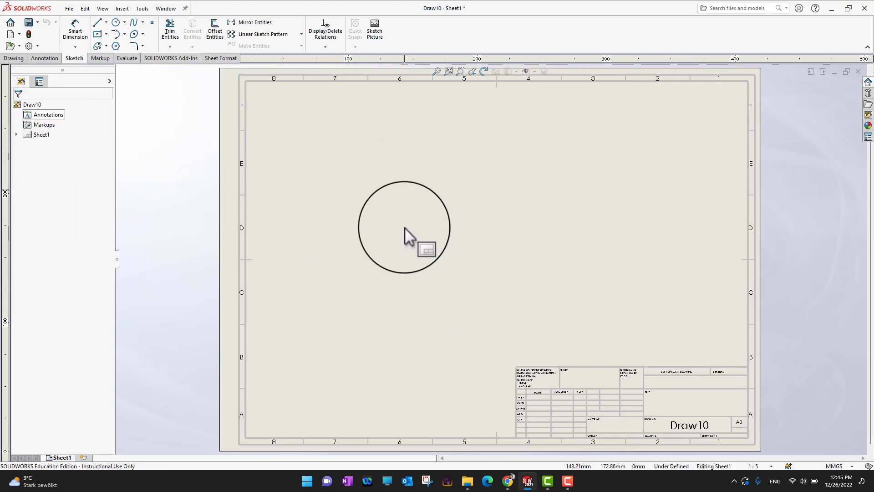
right_click(406, 227)
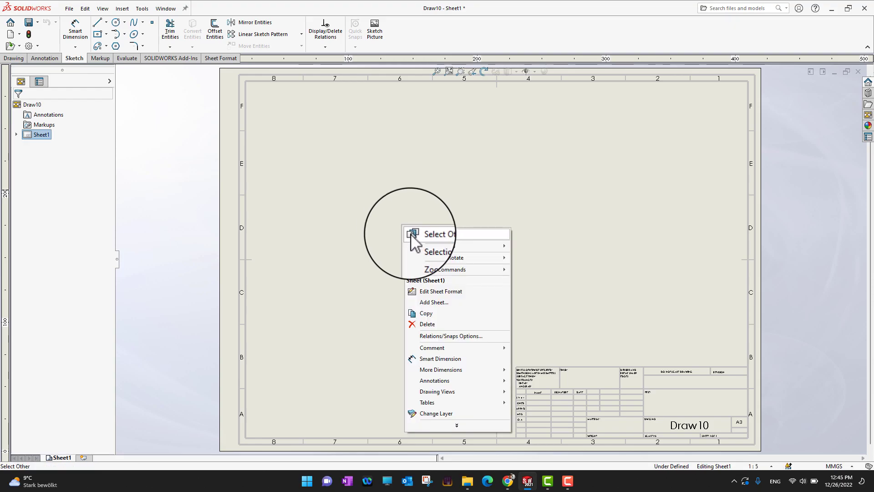
click(459, 292)
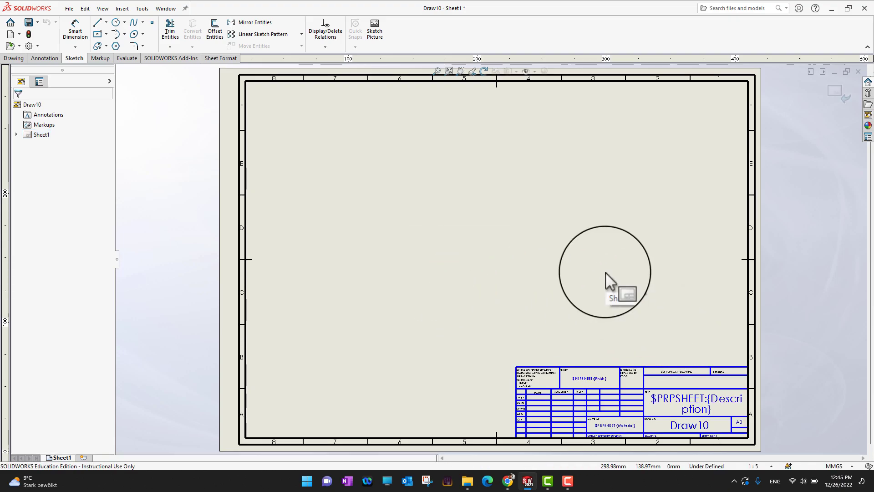
scroll(661, 400, down, 3)
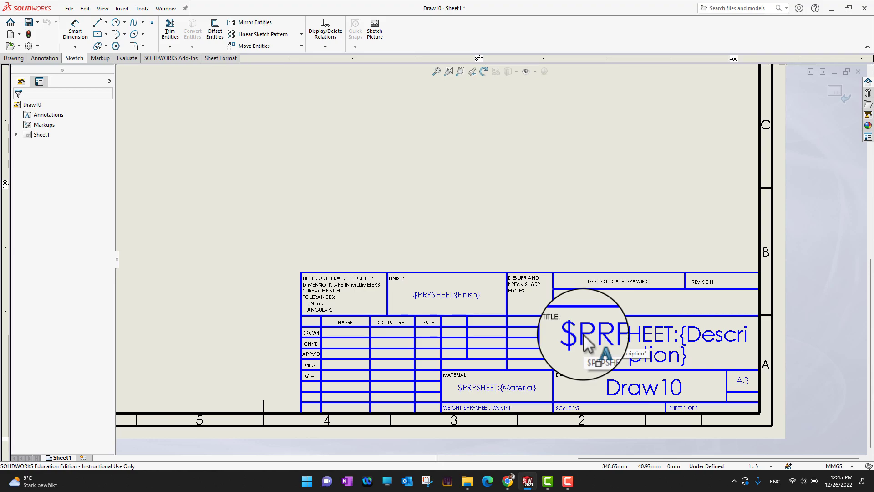
scroll(584, 337, down, 3)
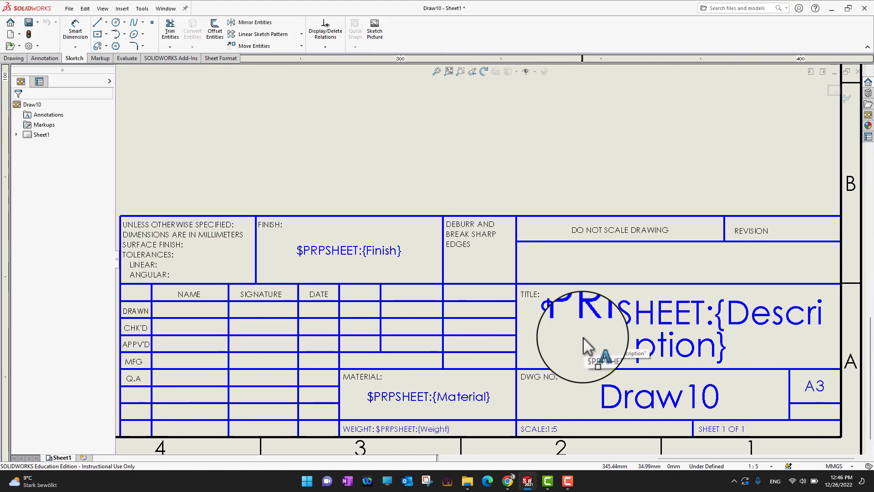
scroll(583, 338, down, 1)
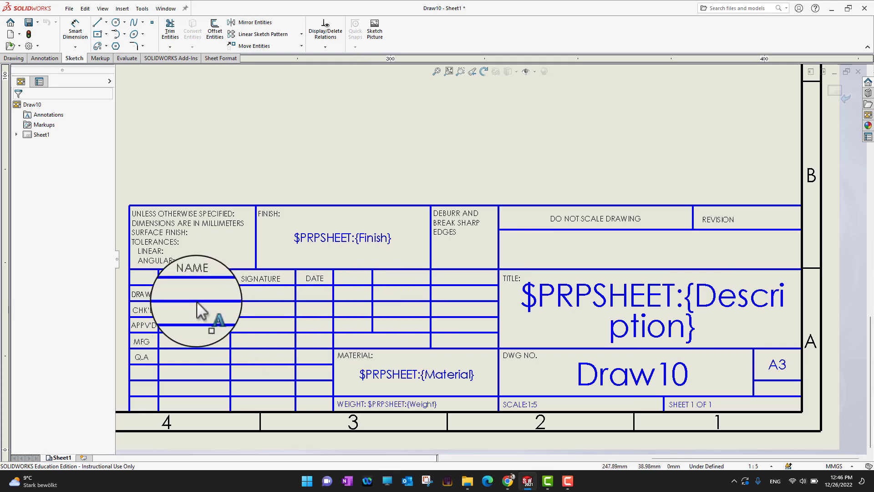
scroll(185, 287, down, 1)
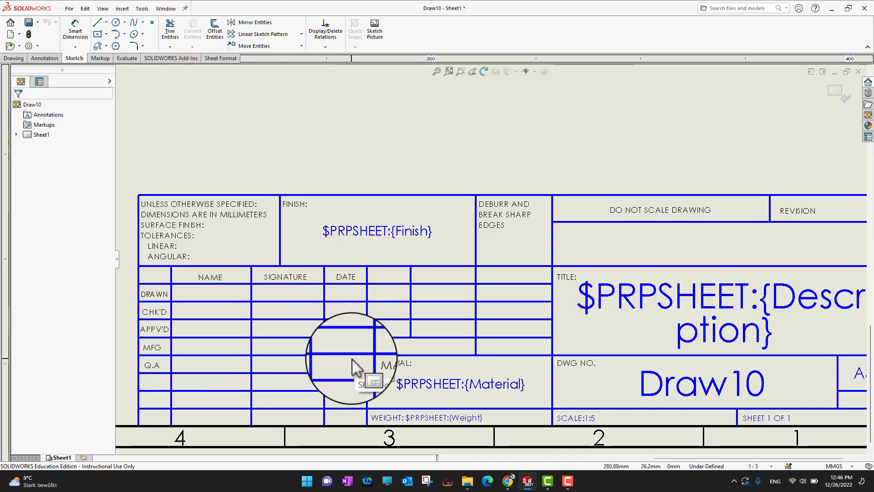
click(182, 215)
double_click(187, 216)
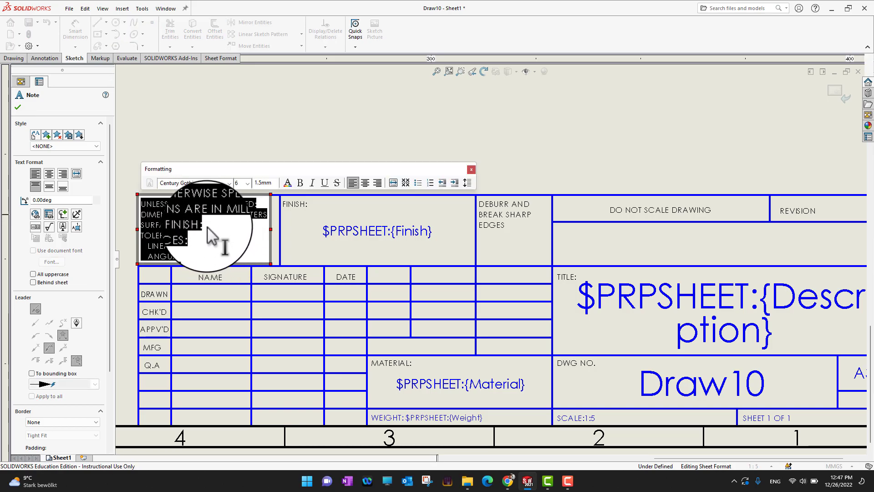
click(471, 169)
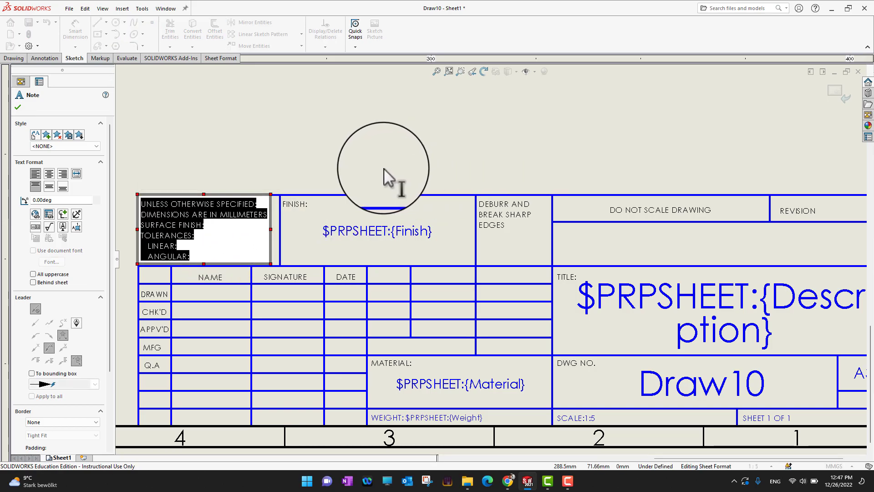
click(390, 180)
scroll(576, 320, up, 3)
scroll(575, 319, down, 2)
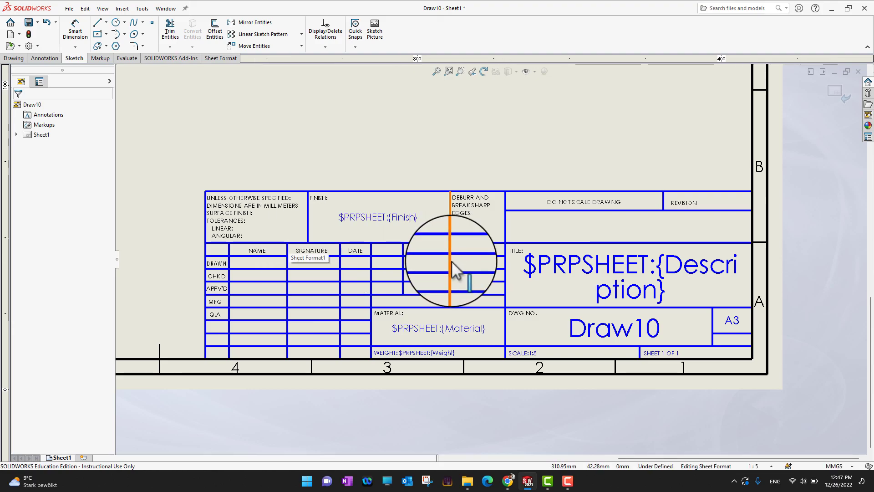
Replace the DEBURR AND BREAK SHARP EDGES title block note with the text 'logo'.
scroll(452, 262, down, 2)
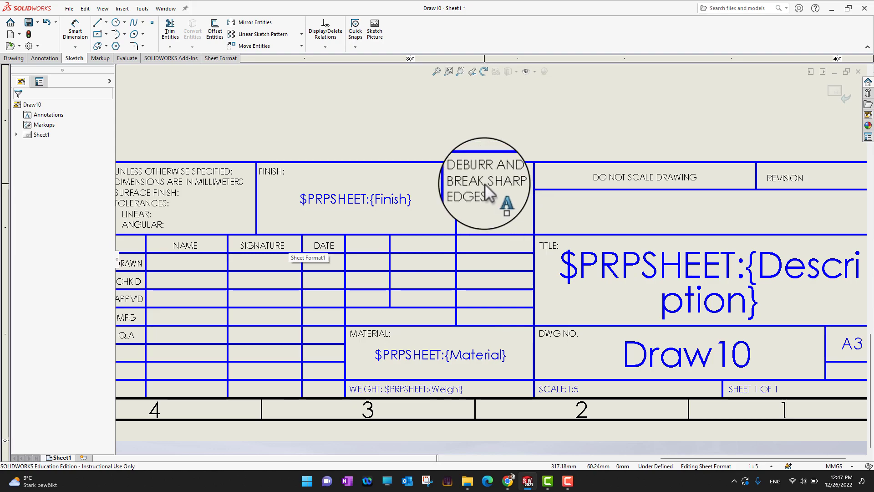
scroll(623, 227, up, 3)
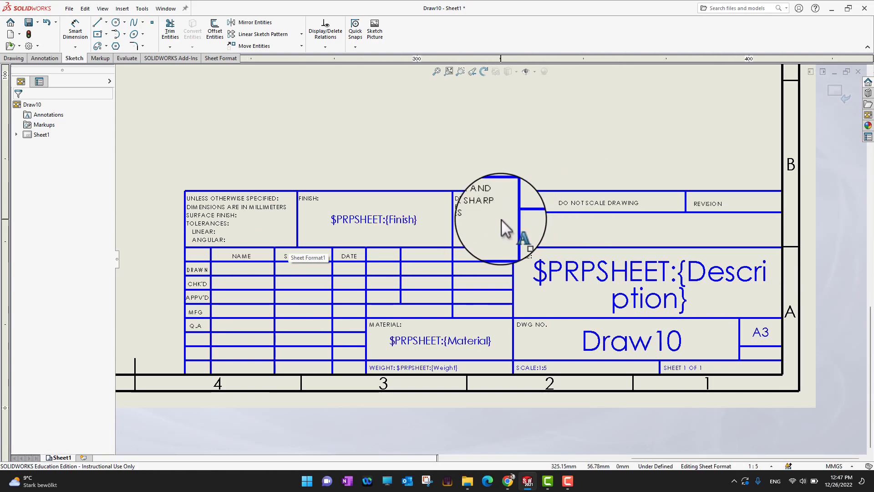
scroll(478, 216, down, 2)
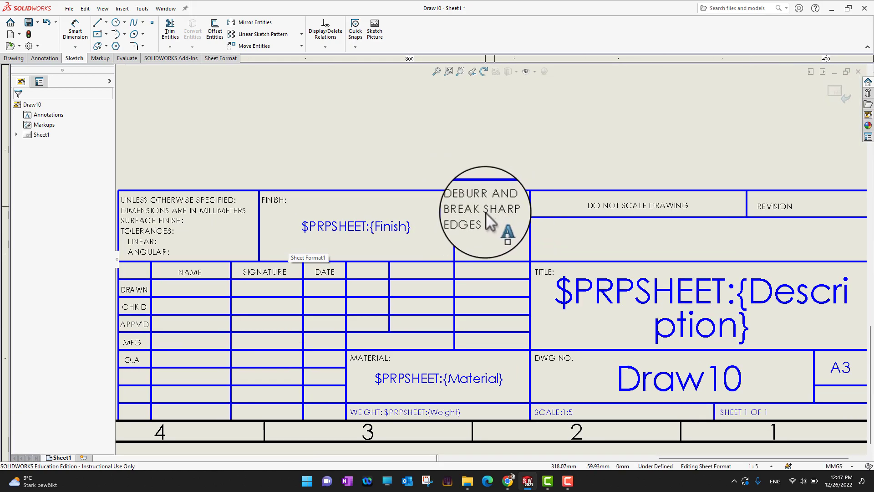
click(484, 212)
double_click(485, 212)
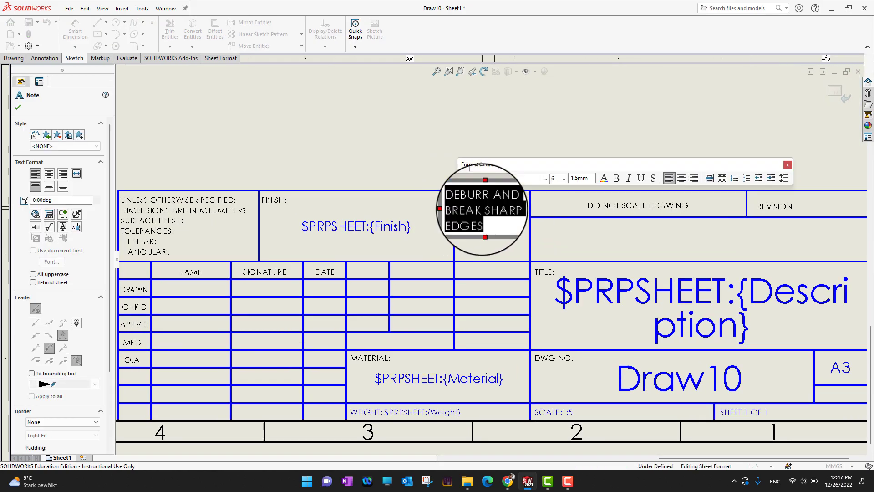
text(logo)
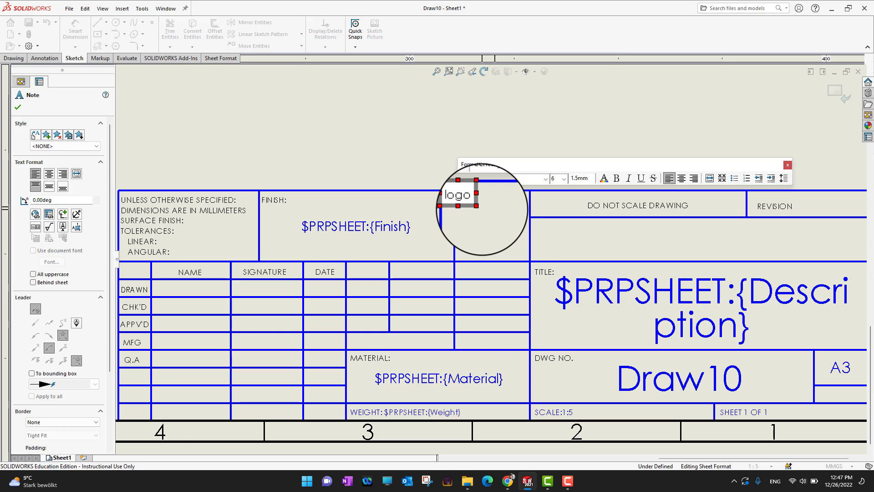
click(360, 159)
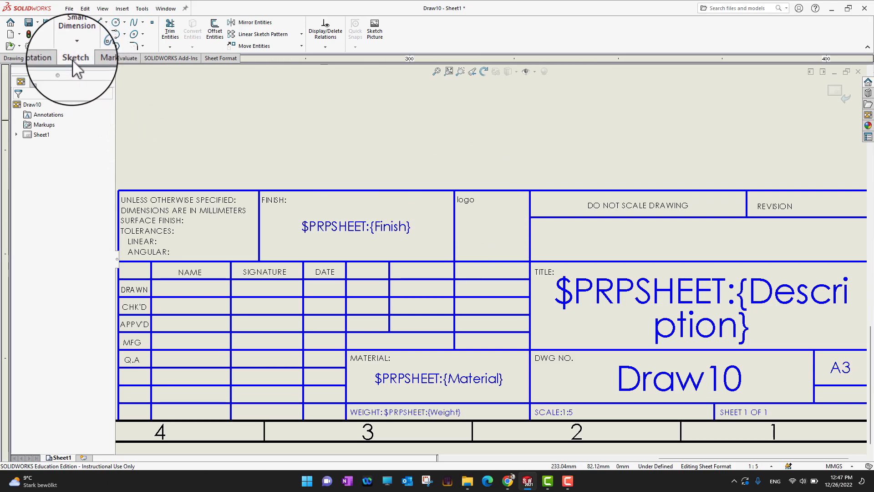
Add the Sketch Picture command to the Sketch tab through Customize > Commands > Sketch.
click(374, 41)
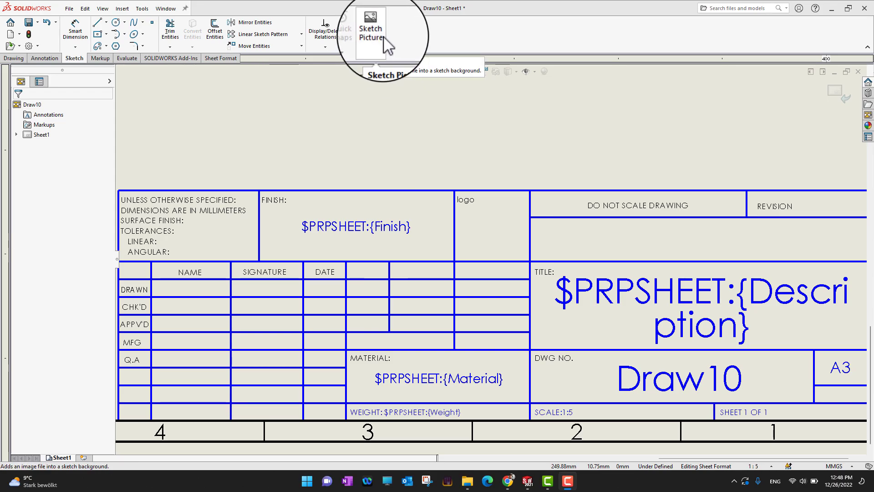
right_click(97, 61)
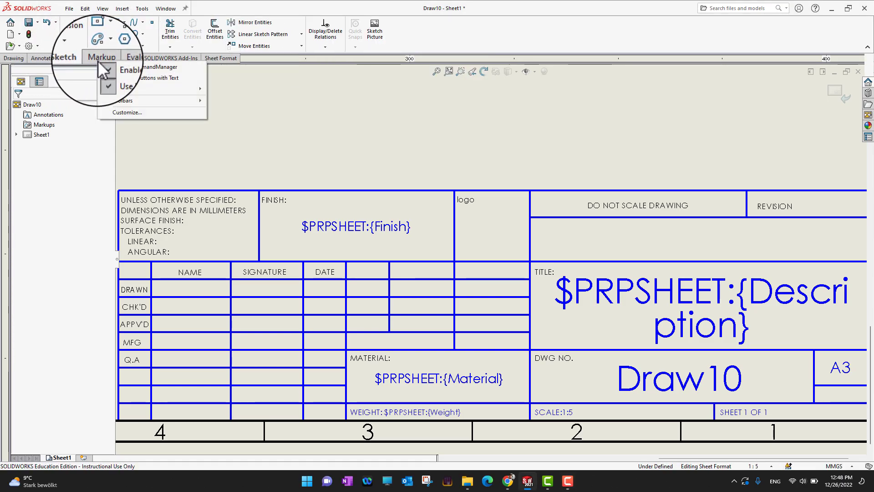
click(123, 112)
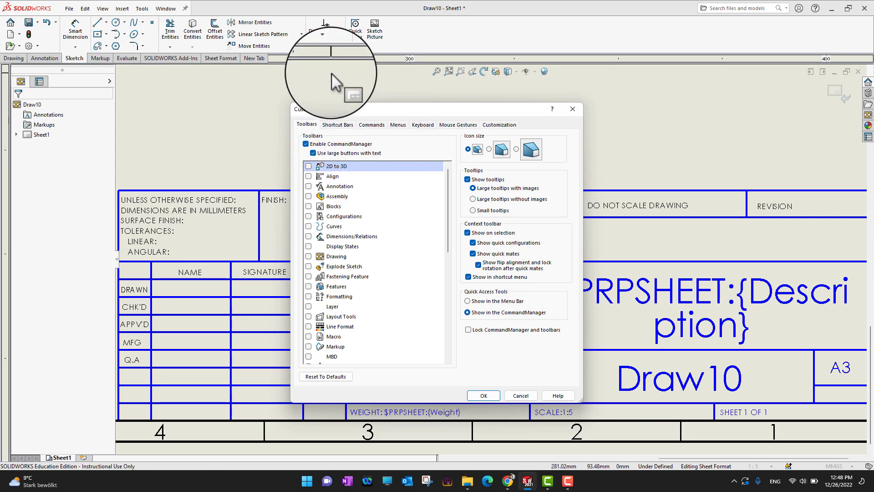
click(371, 125)
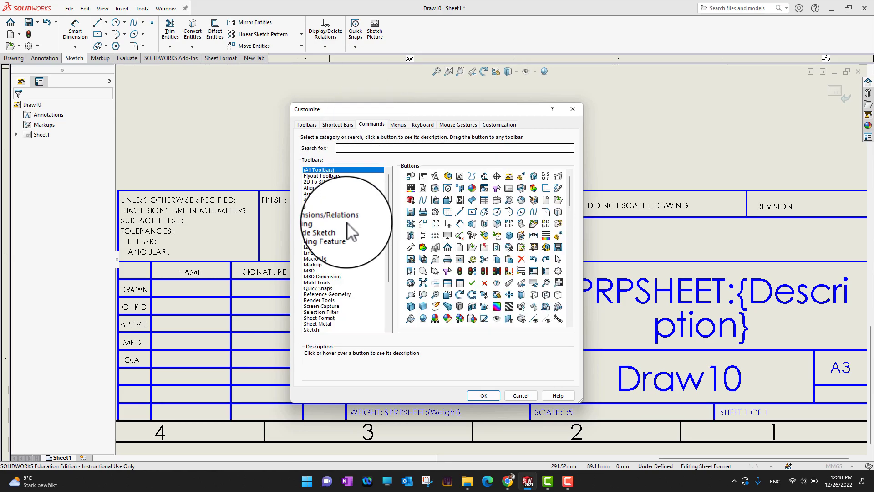
scroll(342, 267, down, 1)
click(318, 277)
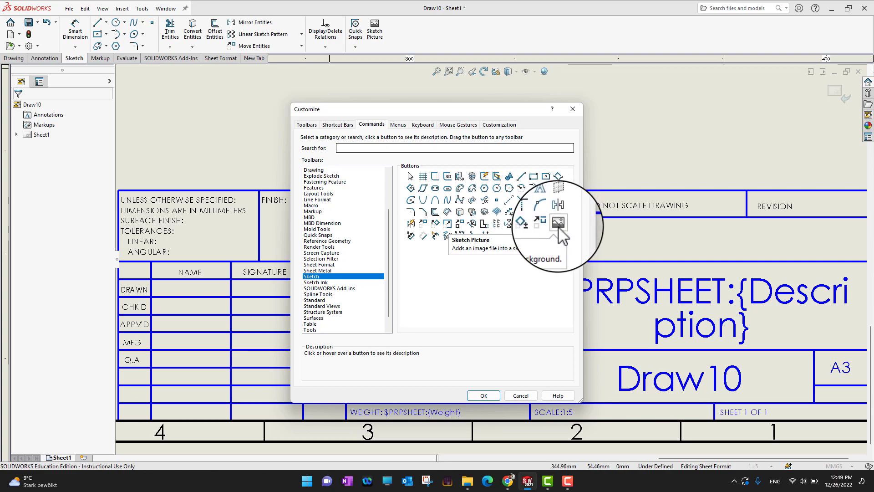
mouse_move(558, 223)
mouse_down()
mouse_move(553, 184)
mouse_move(417, 15)
mouse_move(410, 35)
mouse_up()
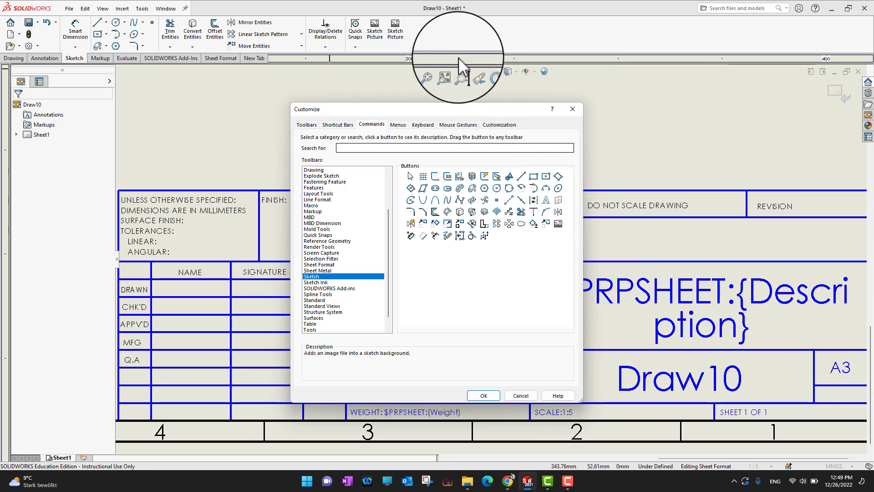
click(483, 395)
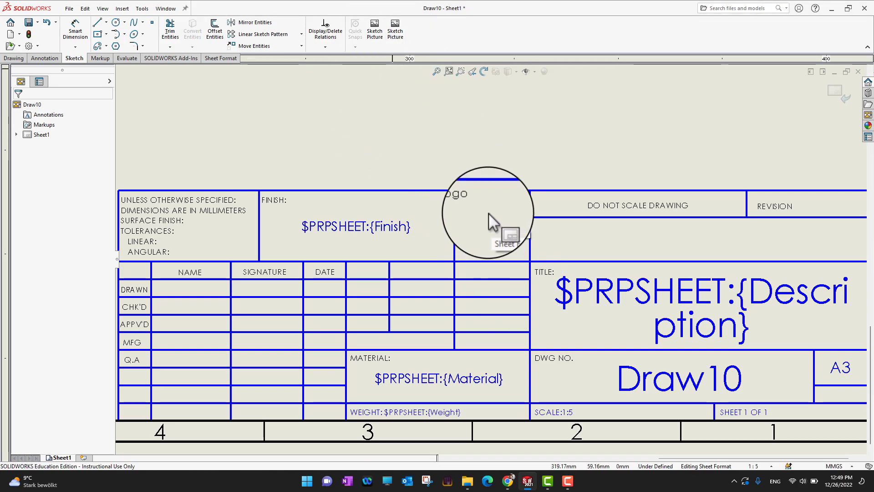
Insert the LOGO image from Exercise Files\Ch 14\14_01 as a sketch picture.
click(395, 28)
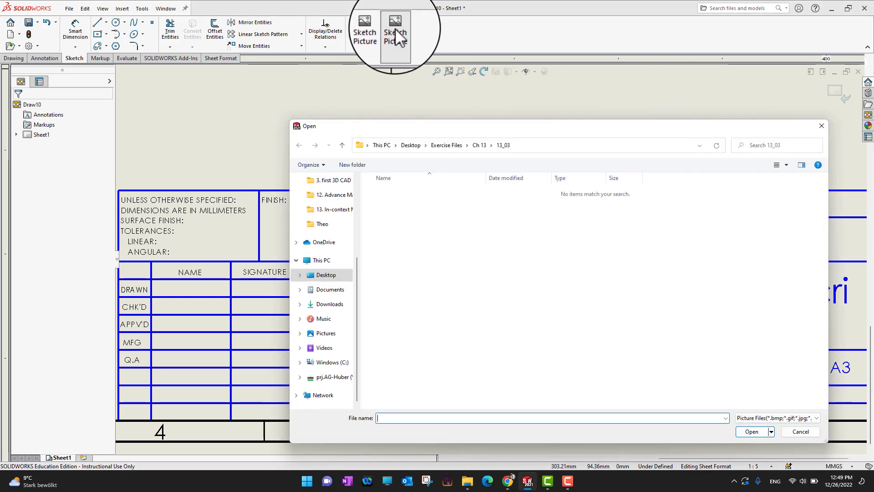
click(448, 144)
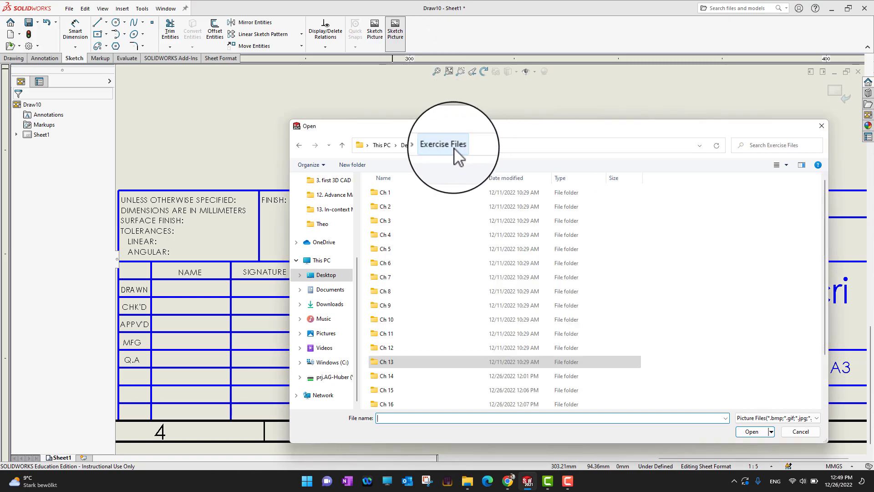
scroll(410, 337, down, 2)
double_click(400, 327)
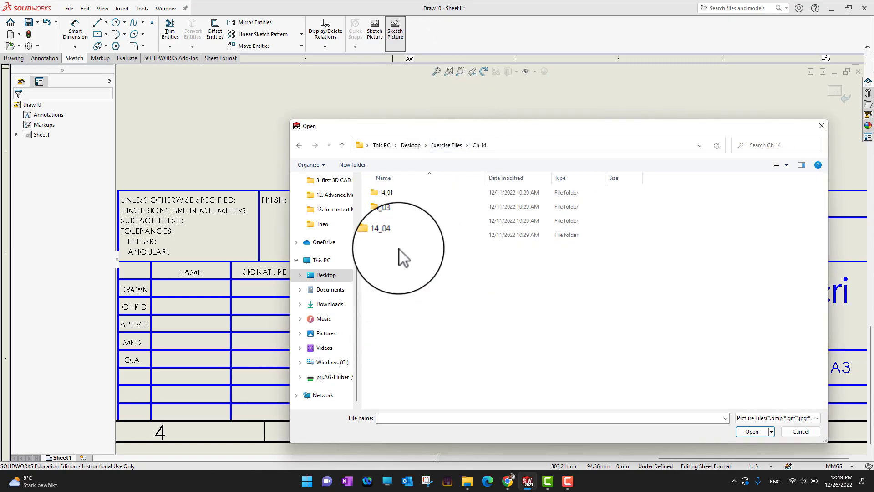
double_click(390, 193)
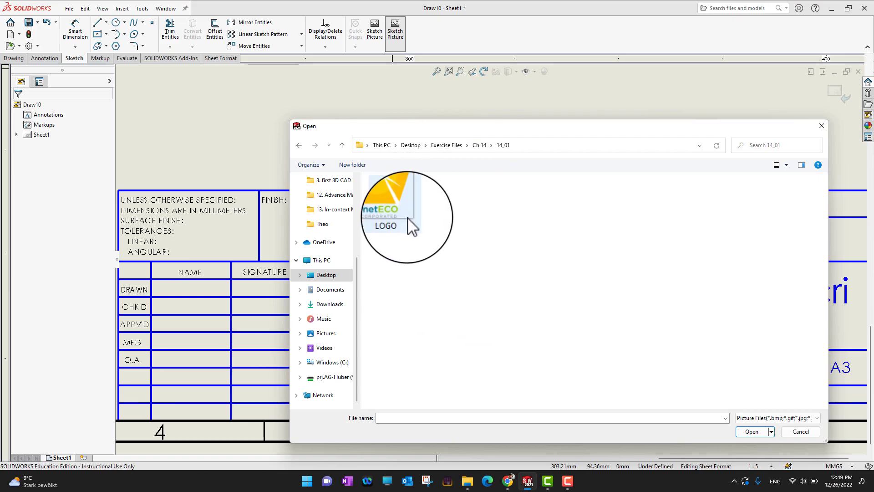
double_click(402, 213)
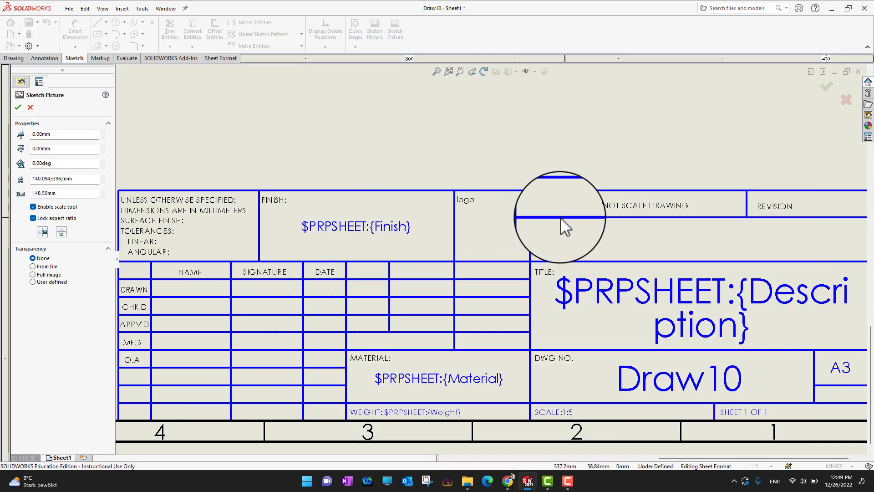
Set the logo picture's transparency to From file so its black background disappears.
scroll(541, 231, up, 5)
scroll(364, 201, up, 3)
scroll(337, 212, down, 4)
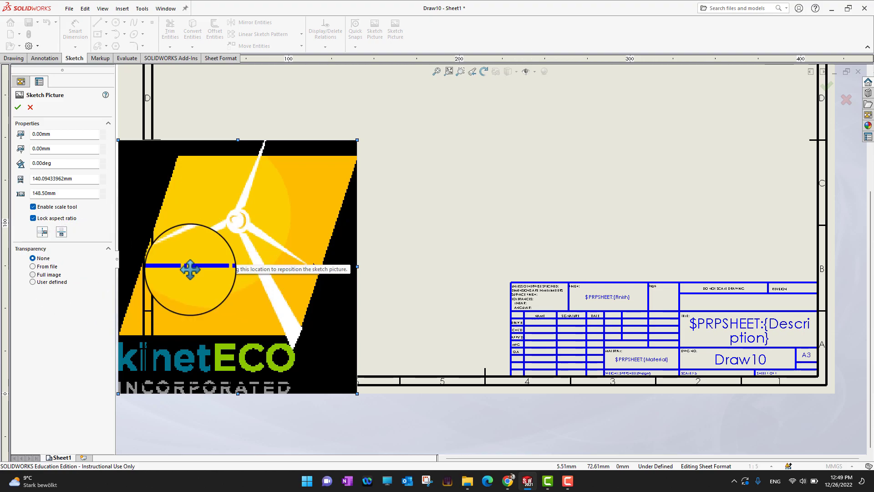
click(40, 267)
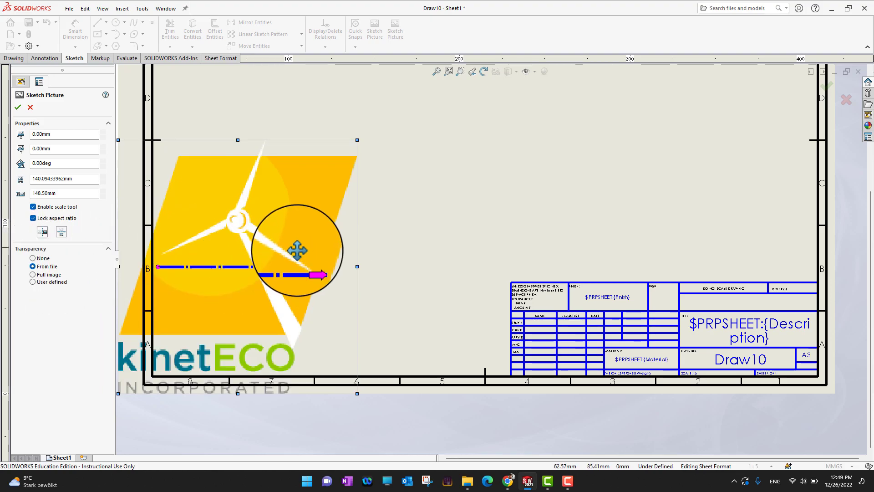
Move the logo picture and shrink it into the title block's logo cell.
drag(277, 236, 509, 175)
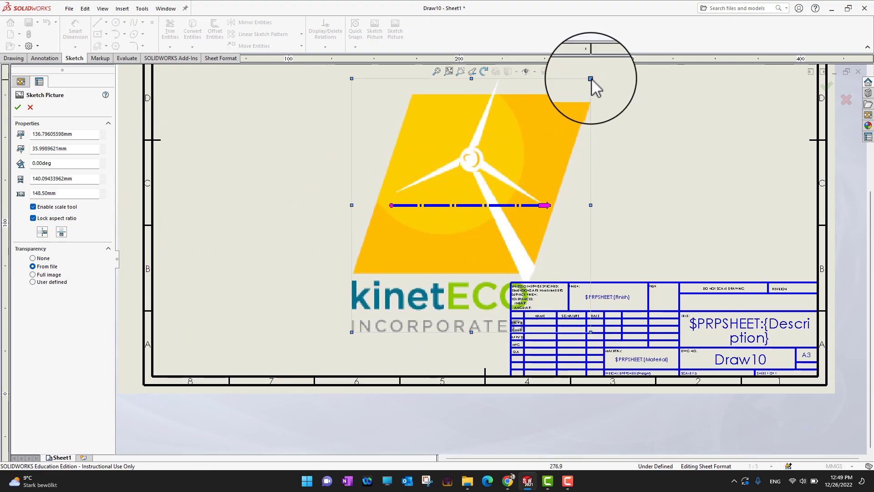
mouse_move(590, 78)
mouse_down()
mouse_move(549, 96)
mouse_move(450, 235)
mouse_move(395, 282)
mouse_up()
mouse_move(373, 316)
mouse_down()
mouse_move(669, 306)
mouse_move(661, 299)
mouse_up()
scroll(686, 315, up, 3)
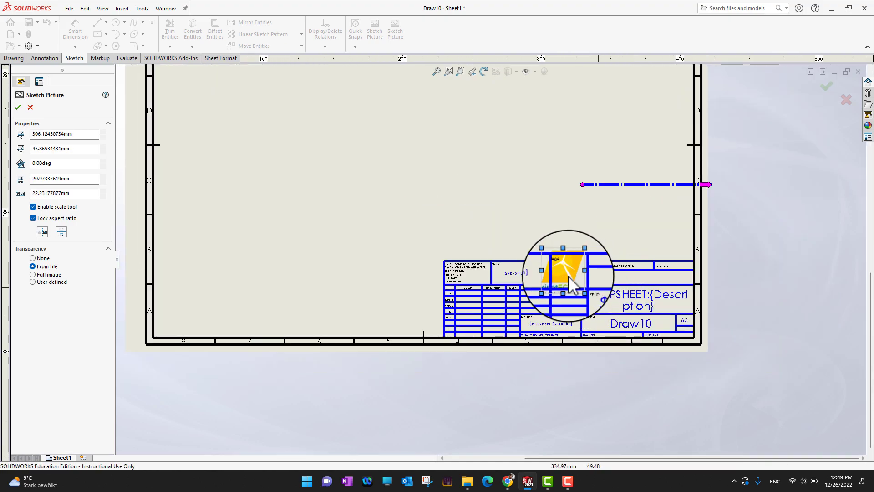
scroll(570, 276, down, 5)
Fine-tune the logo to 11.36 × 12.04 mm, sitting neatly inside the logo cell.
drag(441, 209, 467, 209)
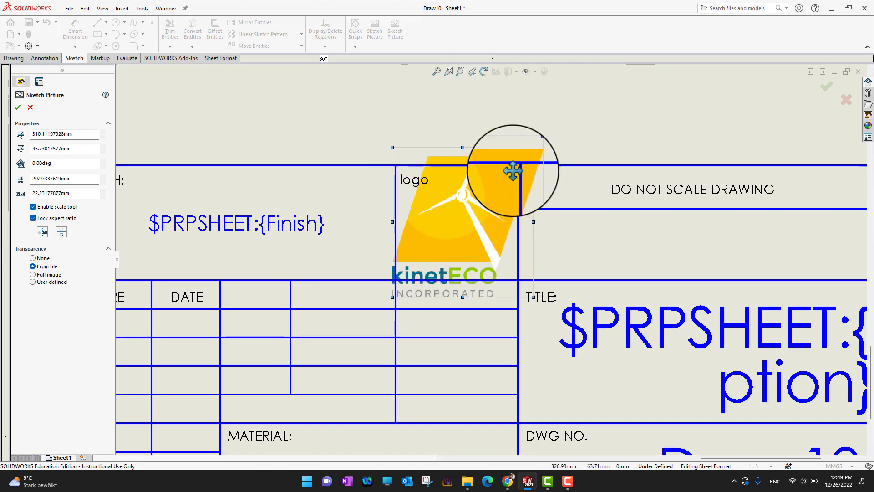
drag(534, 147, 469, 216)
mouse_move(446, 243)
mouse_down()
mouse_move(461, 216)
mouse_move(471, 218)
mouse_up()
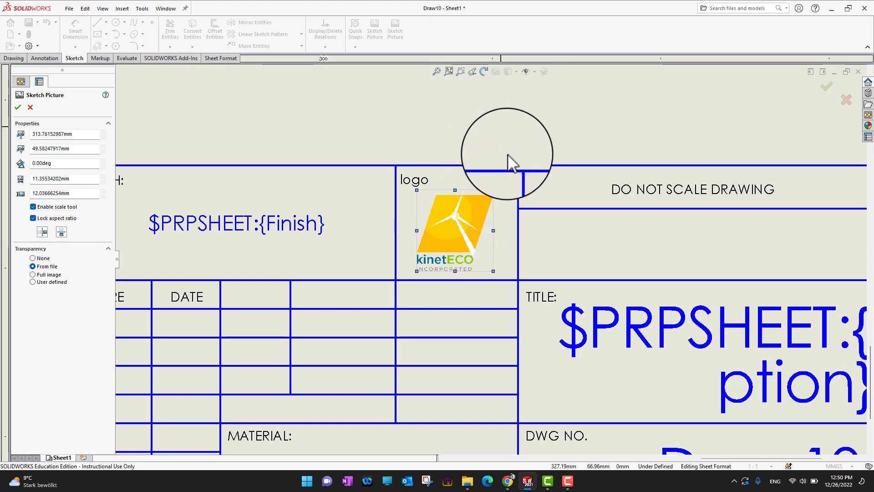
scroll(520, 259, up, 1)
scroll(520, 260, down, 1)
scroll(520, 260, up, 2)
scroll(256, 291, up, 1)
scroll(301, 292, down, 1)
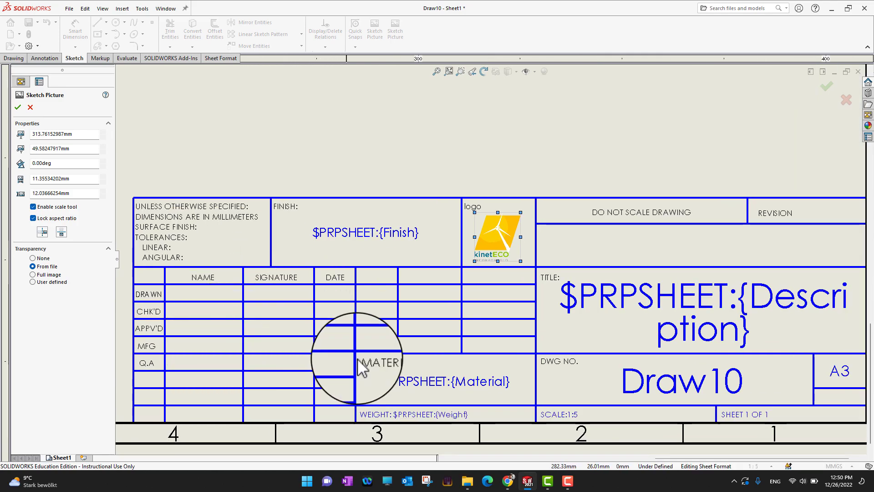
scroll(471, 380, down, 1)
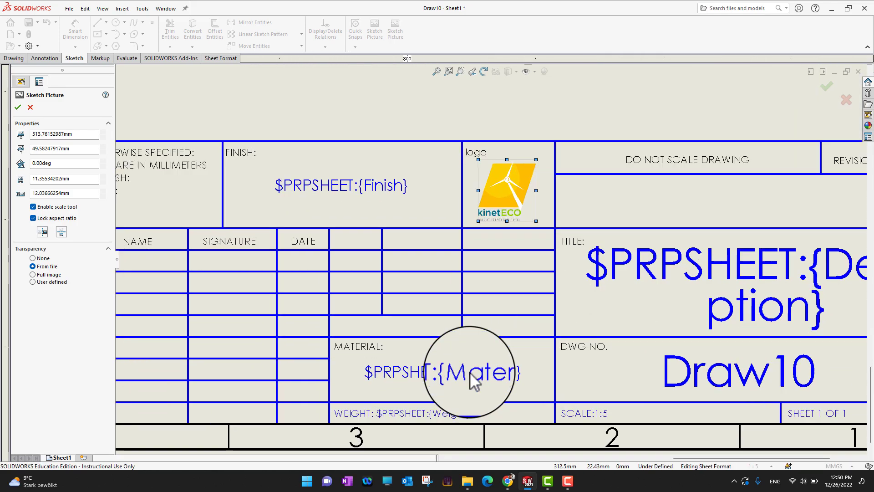
scroll(473, 380, up, 1)
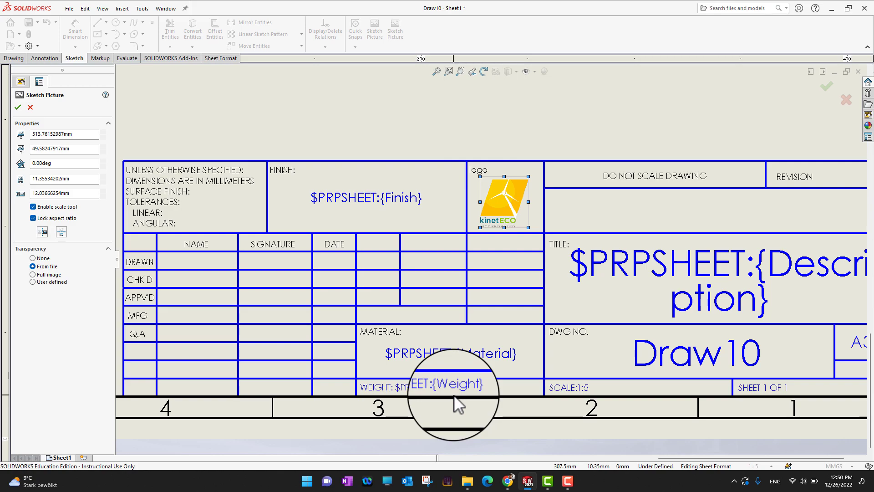
scroll(454, 395, up, 1)
scroll(454, 394, up, 1)
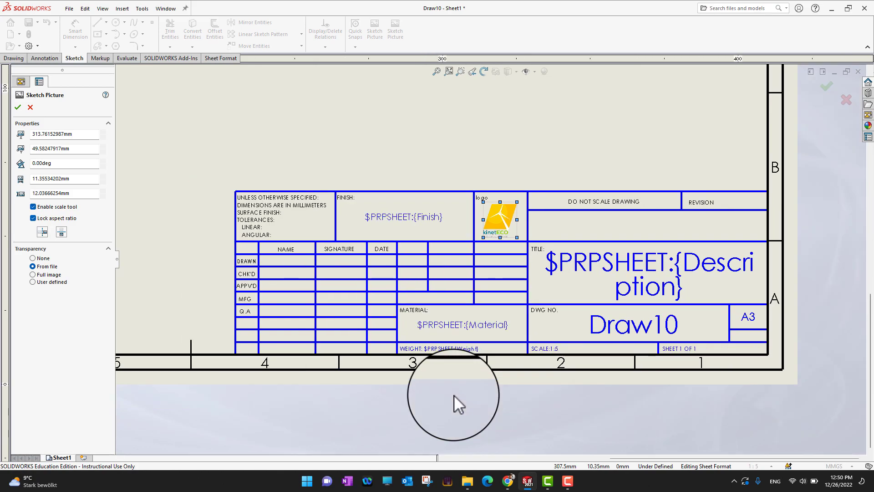
scroll(628, 364, down, 2)
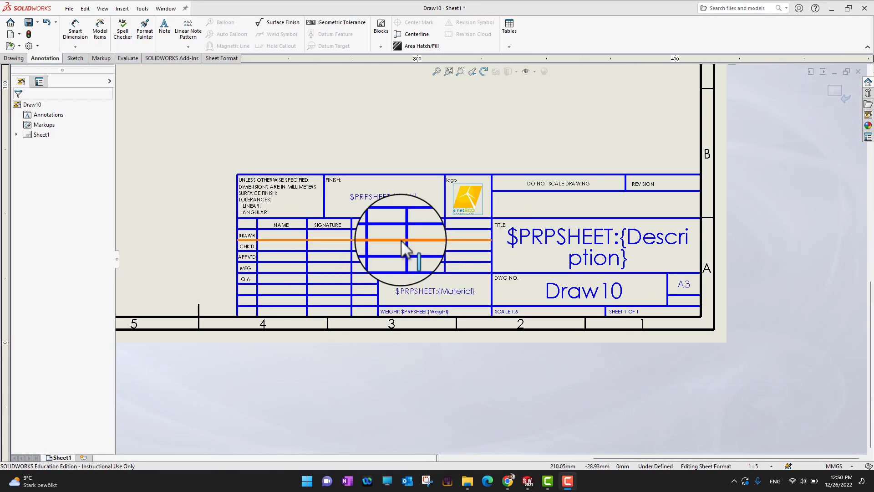
Place an empty Century Gothic 3.5 mm note on the sheet above the title block.
scroll(466, 150, down, 2)
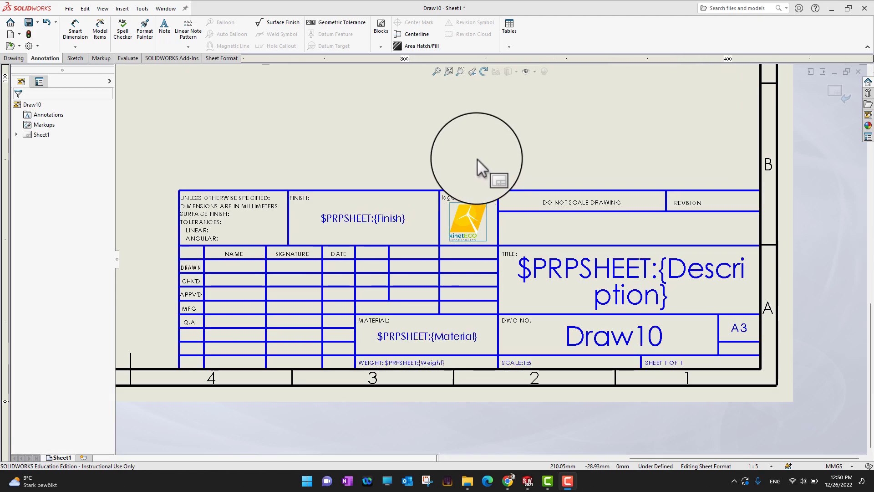
click(70, 58)
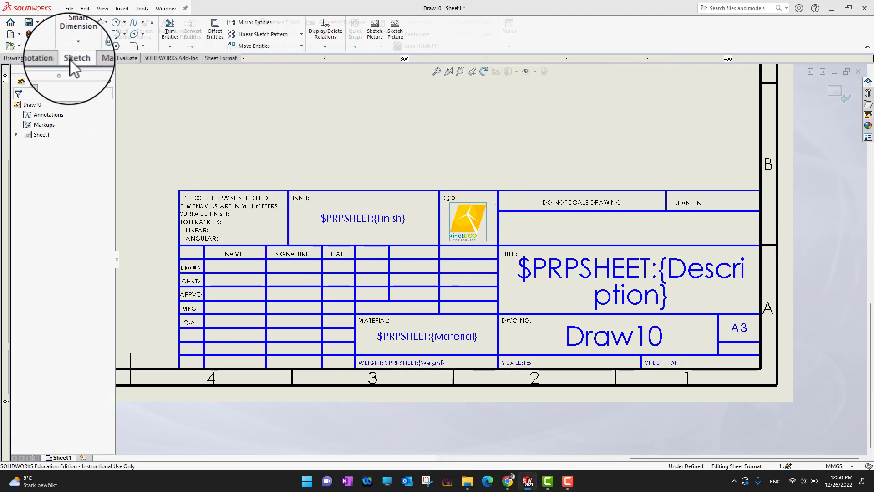
click(53, 60)
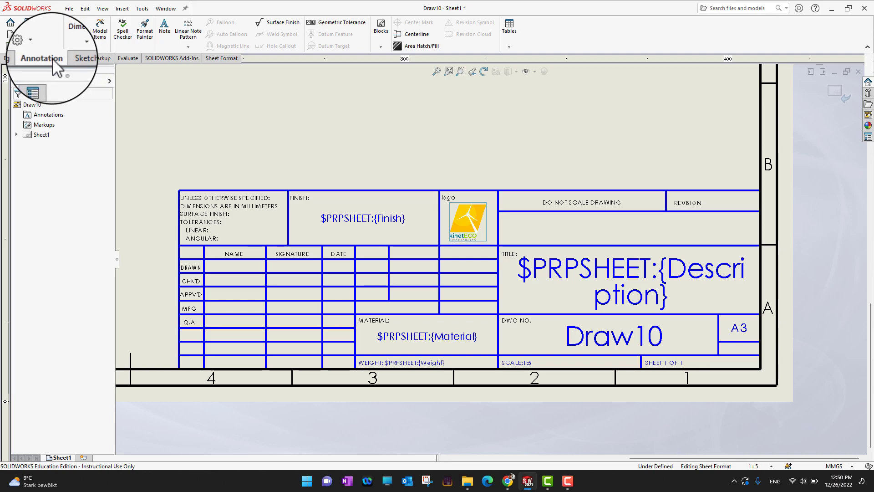
click(164, 27)
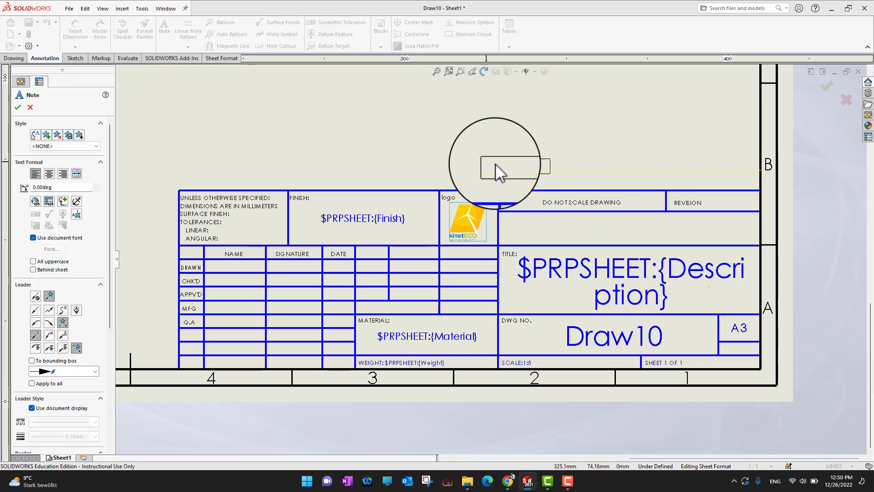
click(523, 163)
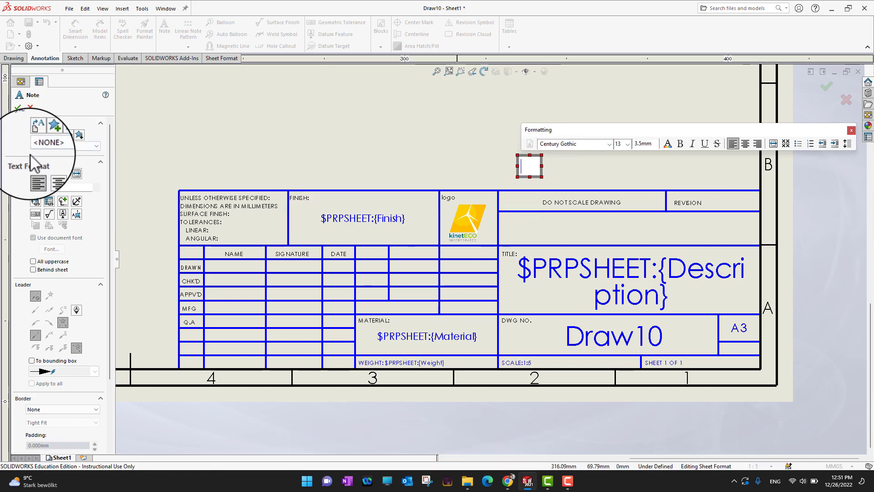
Link the note to the model's SW-Created Date property in Short date format, showing 12/26/2022 12:44:40 PM.
click(50, 202)
drag(109, 9, 288, 96)
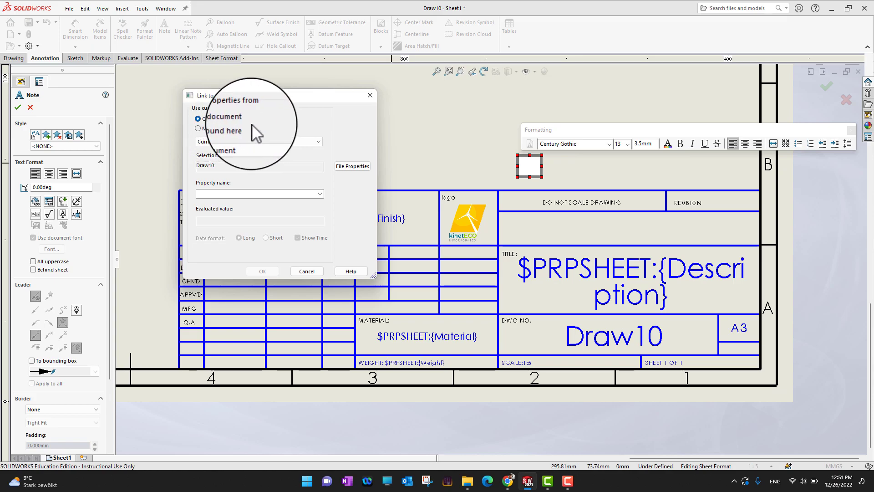
click(233, 127)
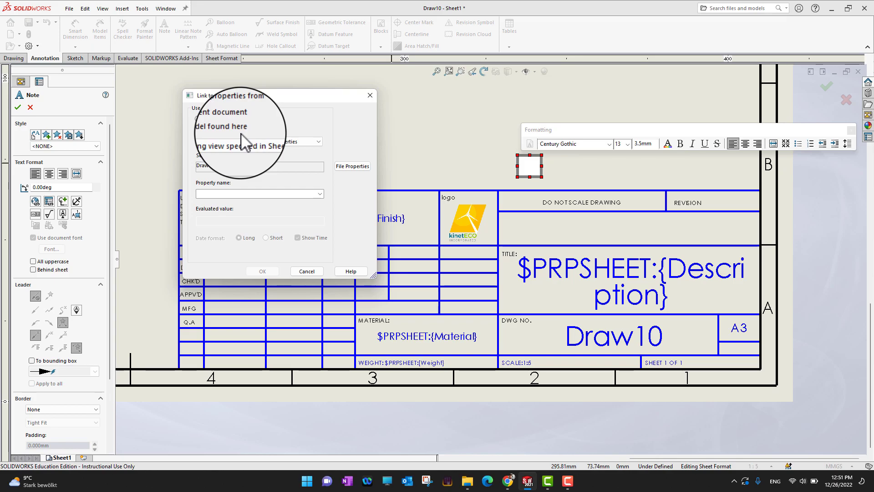
click(301, 142)
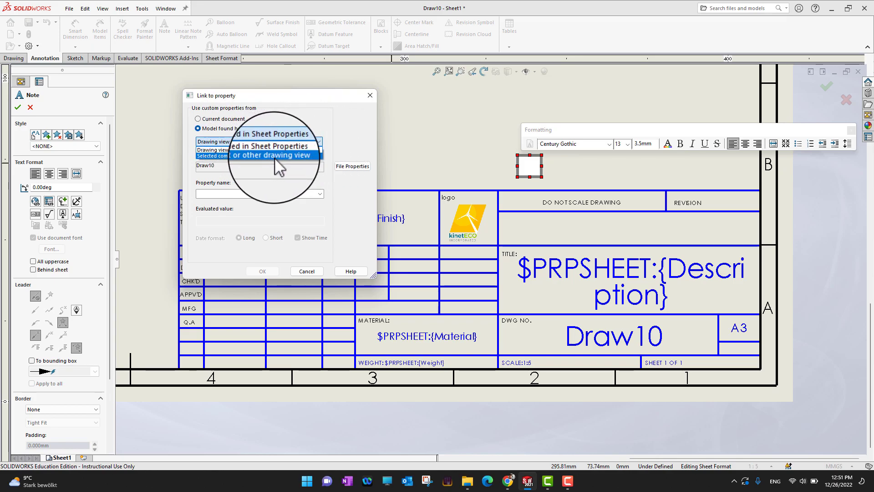
click(276, 156)
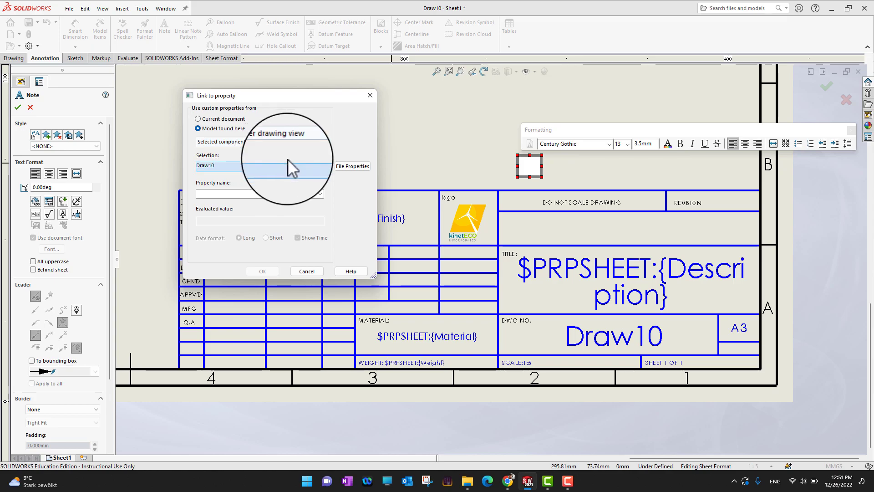
click(320, 196)
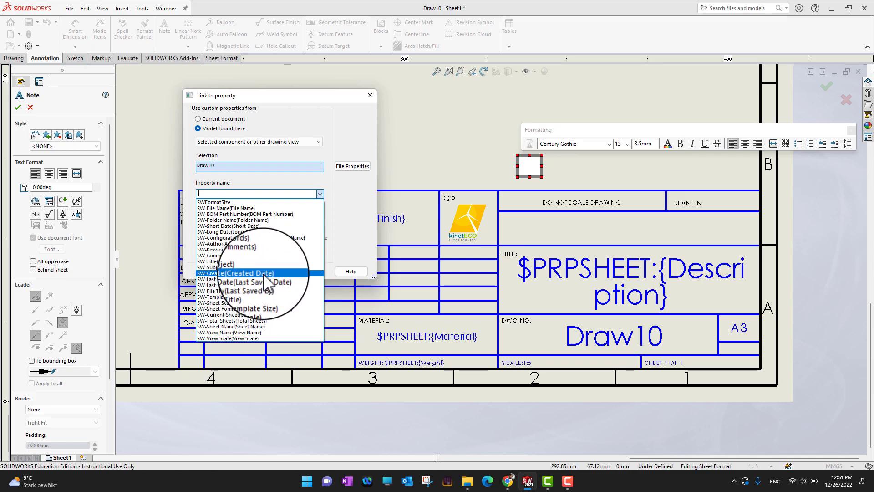
click(265, 274)
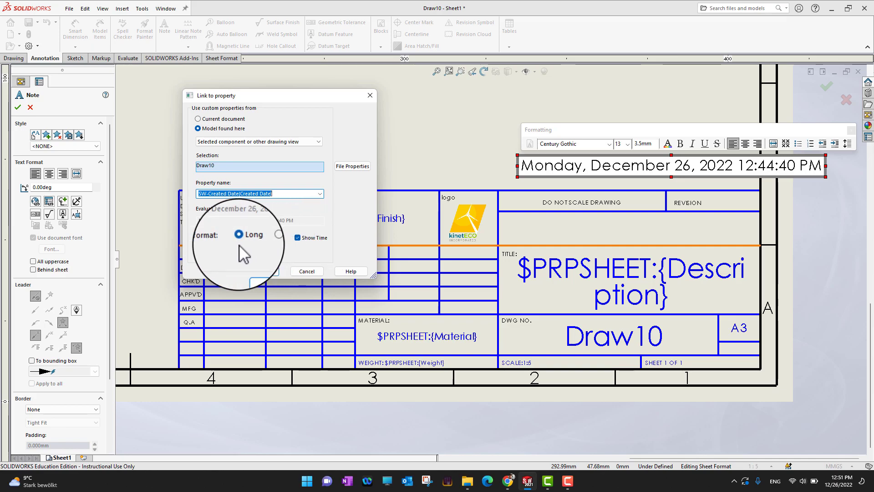
click(271, 237)
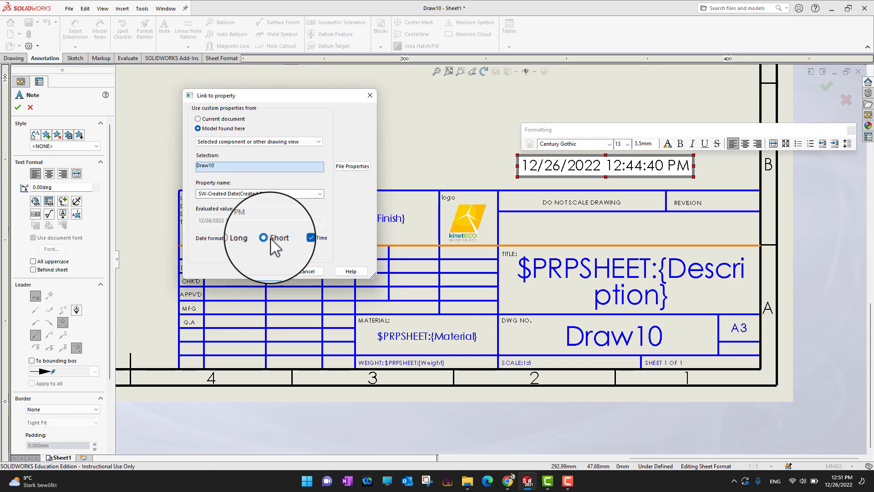
click(241, 238)
click(262, 235)
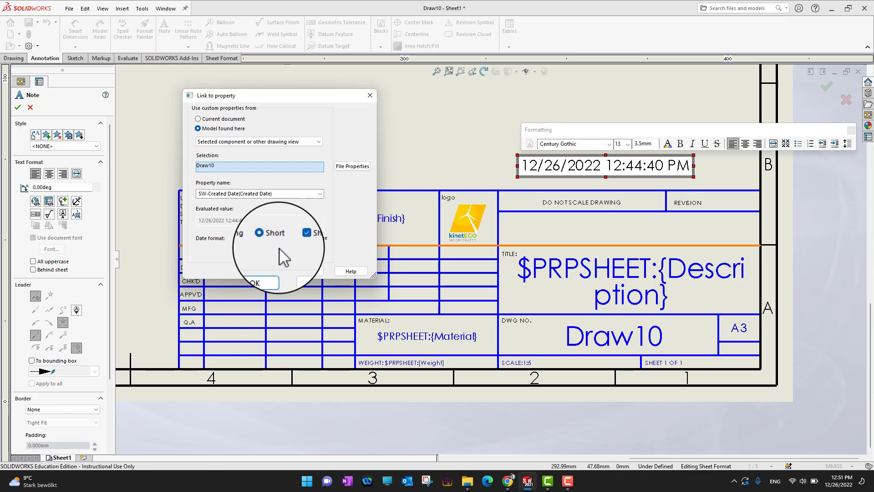
click(270, 273)
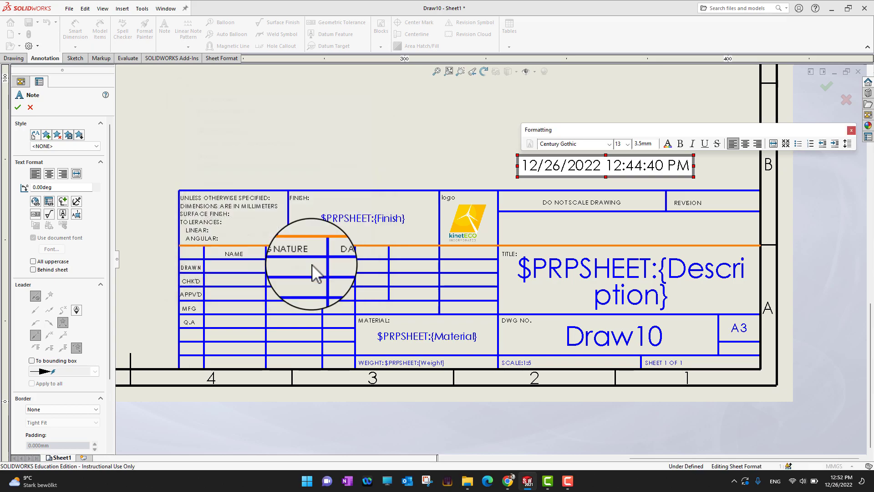
click(18, 106)
Drag the created-date note to just above the title block's right end and finish it.
drag(587, 167, 632, 180)
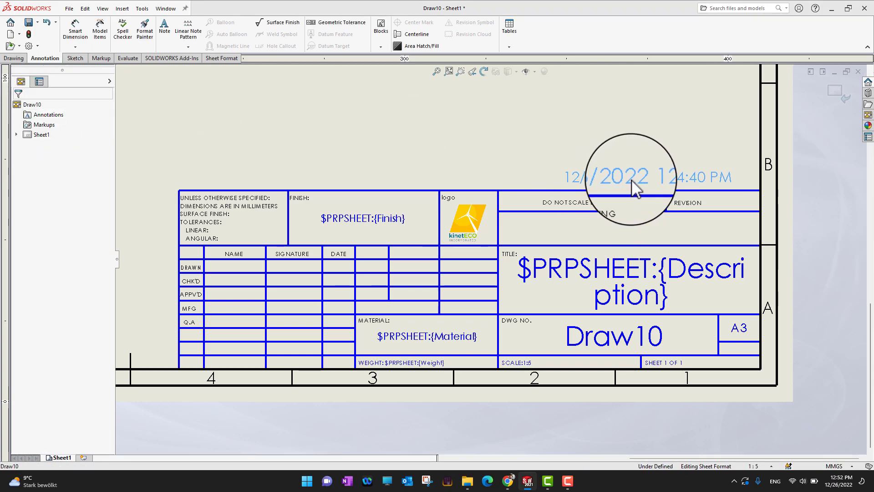
scroll(519, 203, up, 3)
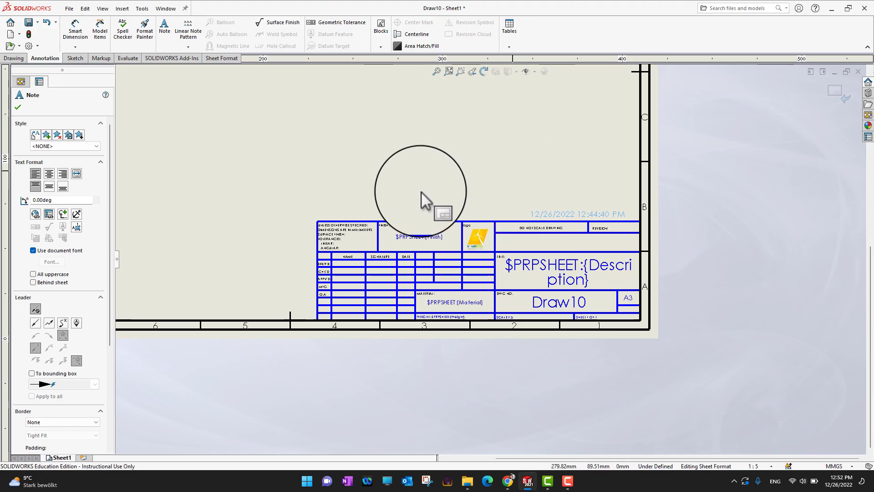
scroll(421, 192, up, 1)
scroll(431, 206, up, 1)
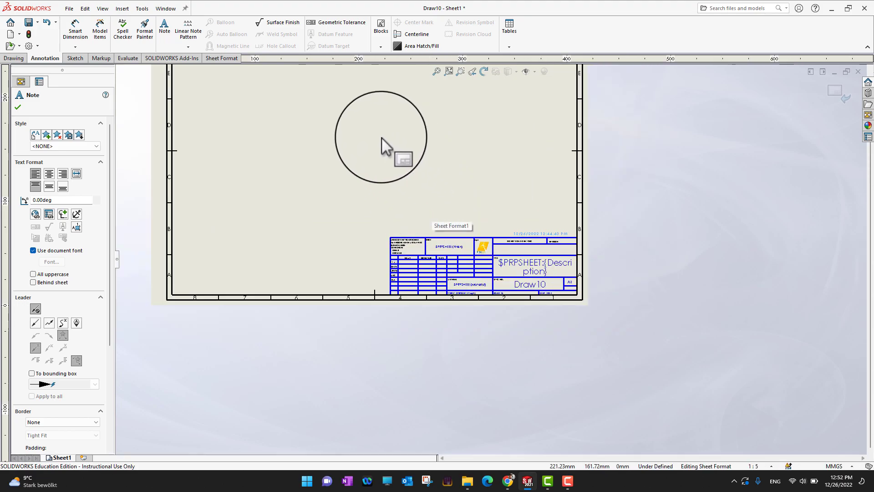
scroll(419, 163, down, 3)
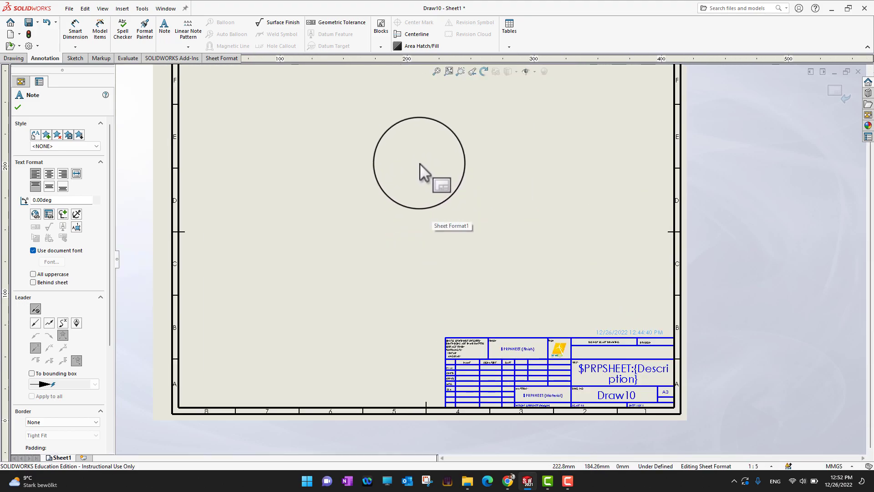
click(18, 107)
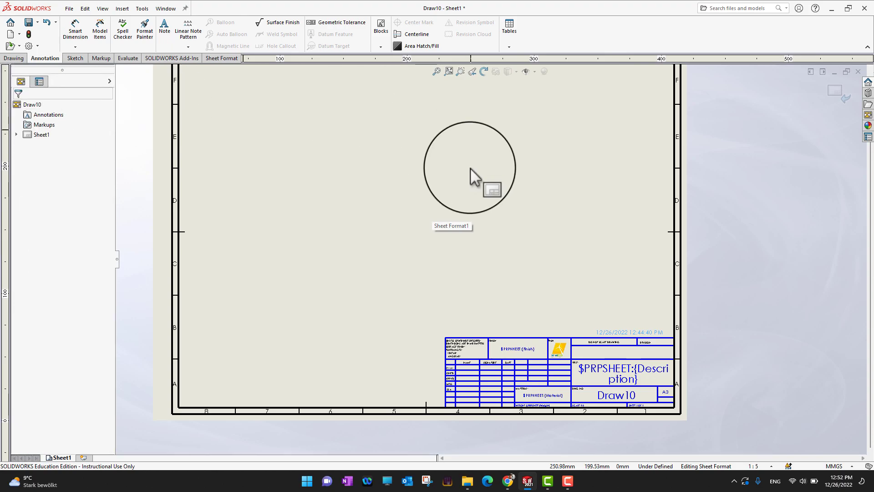
drag(471, 168, 433, 175)
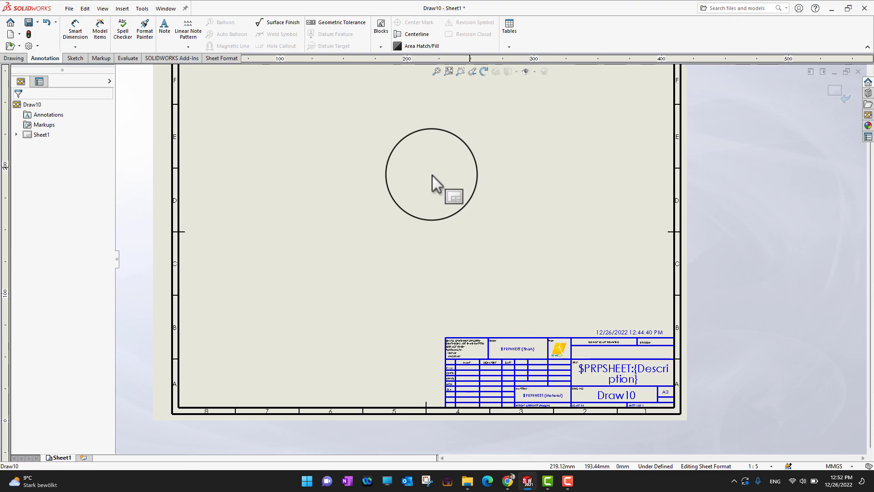
Start a Save As of the sheet and browse to the Exercise Files\Ch 14\14_01 folder.
click(69, 8)
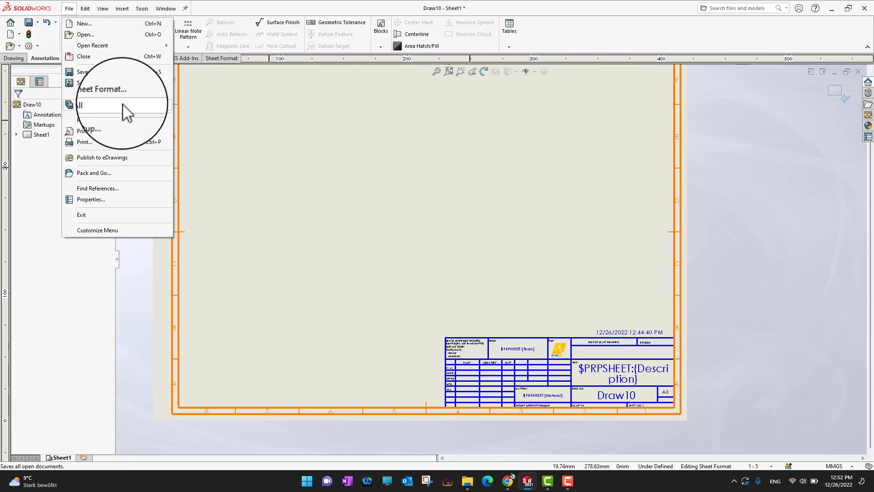
click(88, 83)
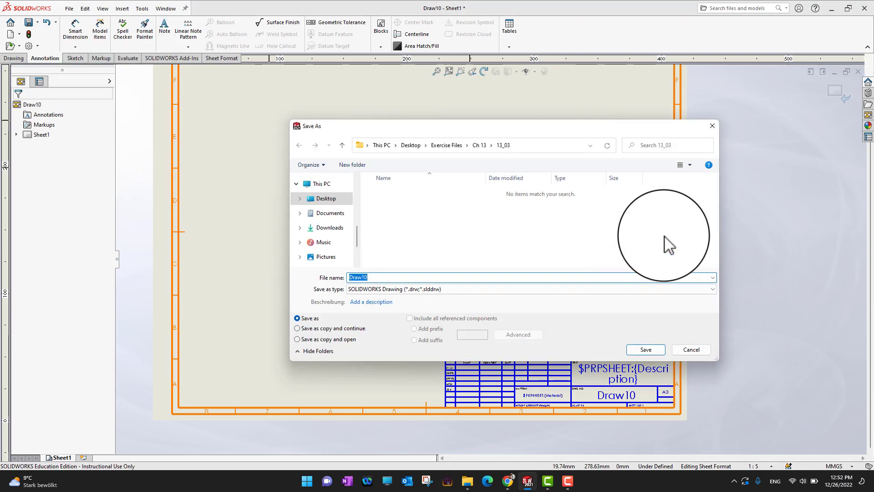
click(478, 145)
click(435, 145)
scroll(397, 246, down, 5)
scroll(403, 227, up, 2)
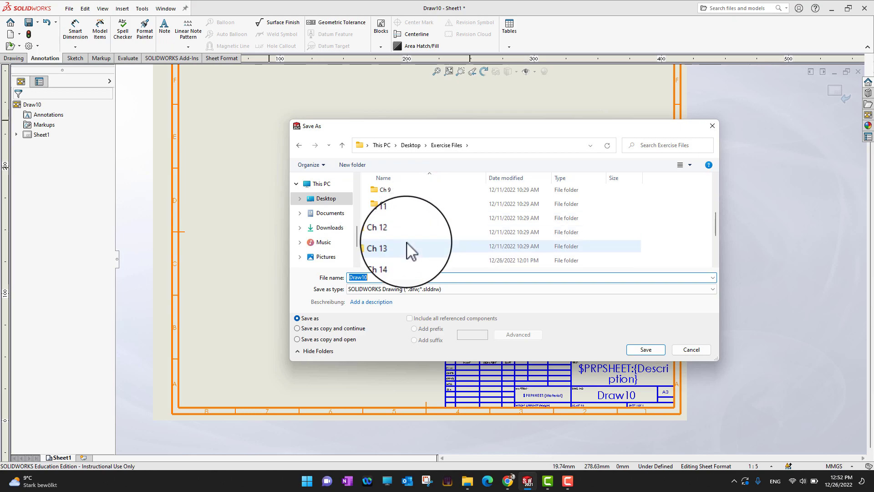
double_click(400, 261)
click(390, 193)
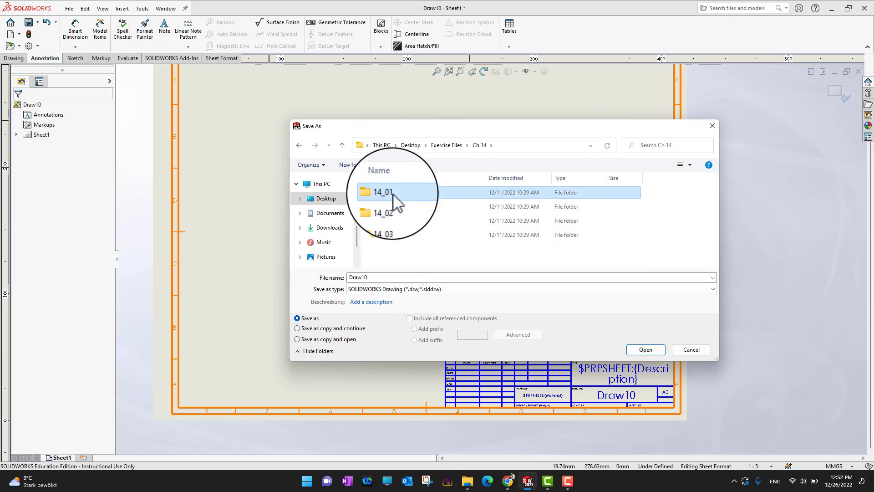
double_click(392, 193)
Set the Save as type to Drawing Templates (*.drwdot).
click(459, 289)
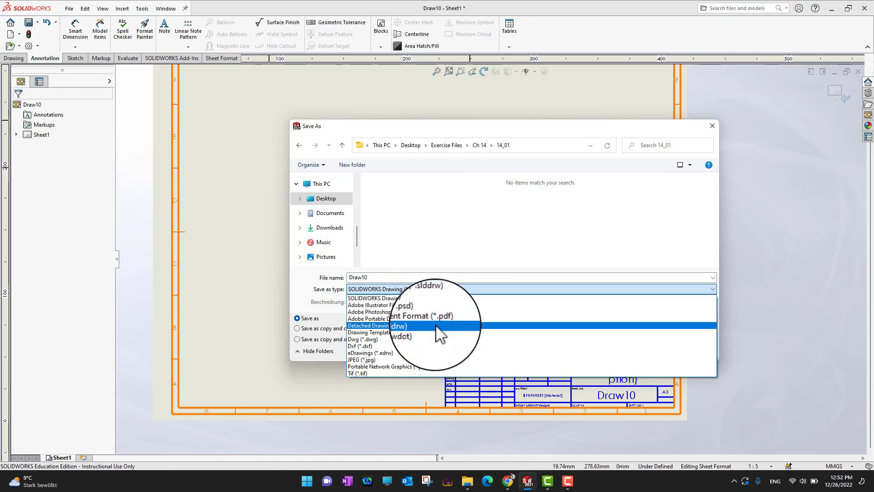
click(432, 339)
click(422, 314)
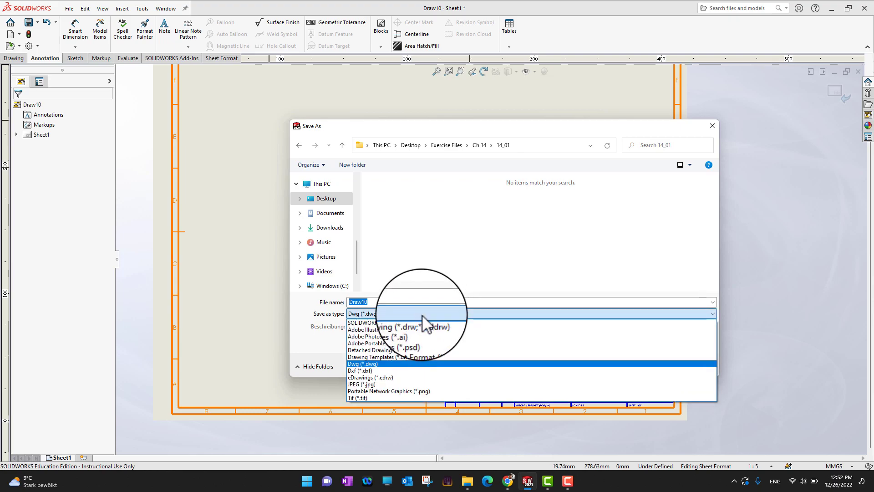
click(399, 358)
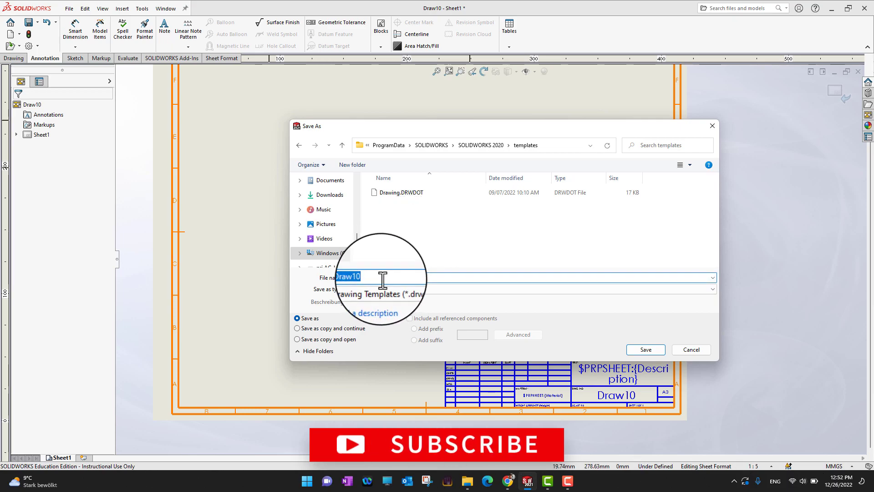
Change the file name to DrawABC.
click(382, 278)
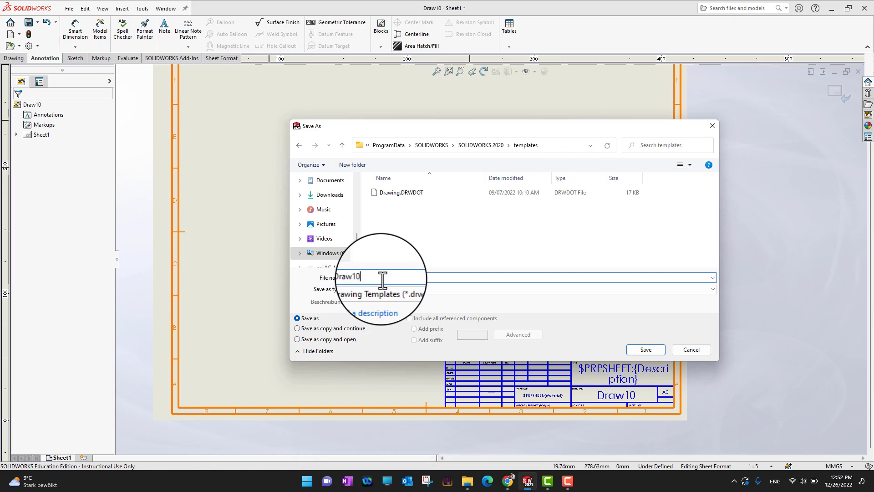
key(BackSpace)
key(BackSpace)
text(AC)
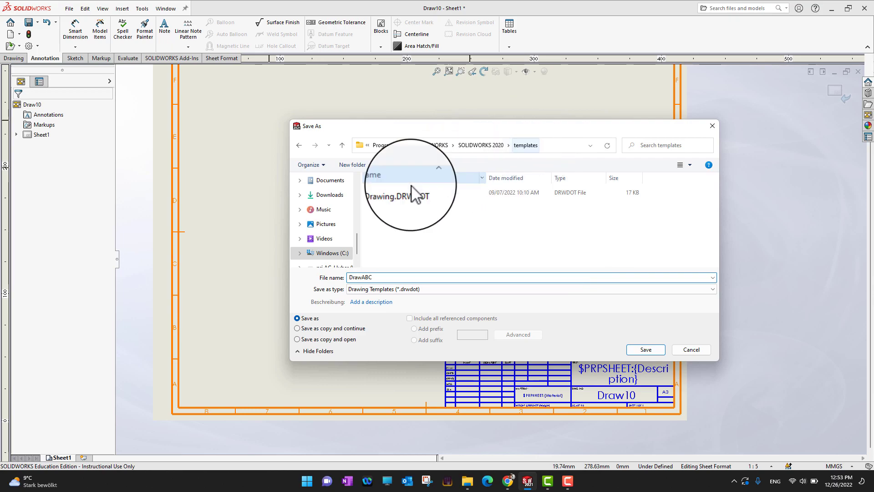
Browse from the Desktop to Exercise Files\Ch 14\14_01 as the save location.
scroll(339, 223, up, 3)
click(328, 246)
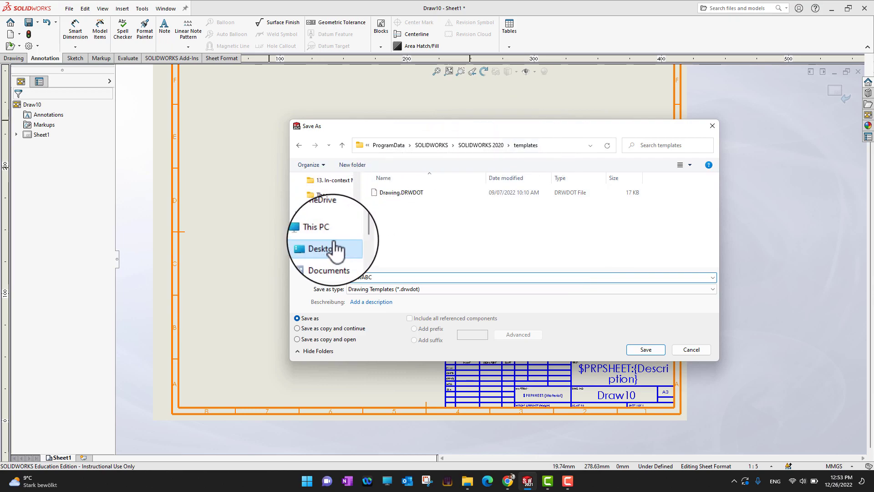
click(539, 206)
double_click(539, 206)
scroll(410, 225, down, 4)
click(400, 220)
double_click(400, 220)
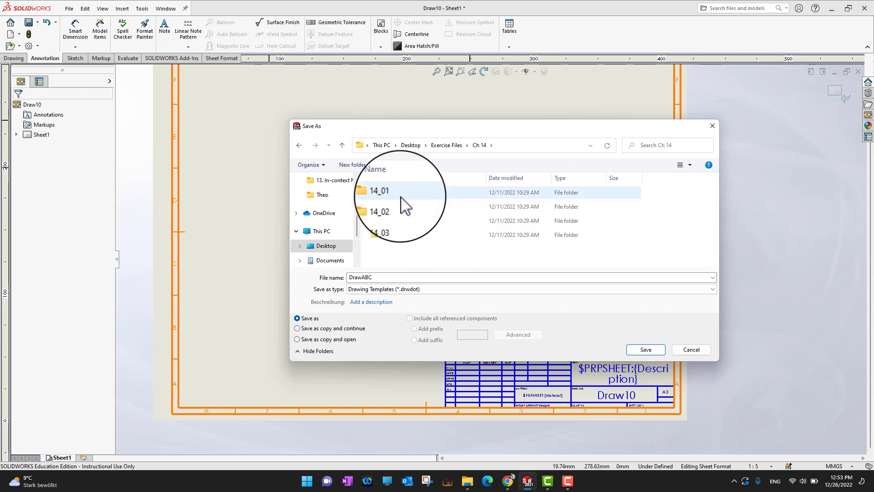
double_click(400, 193)
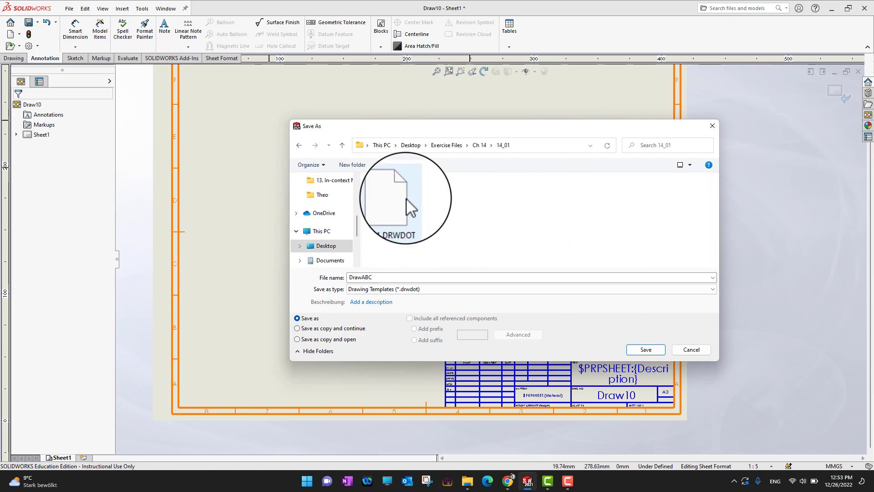
Save the sheet as the DrawABC.drwdot template and close it.
click(391, 278)
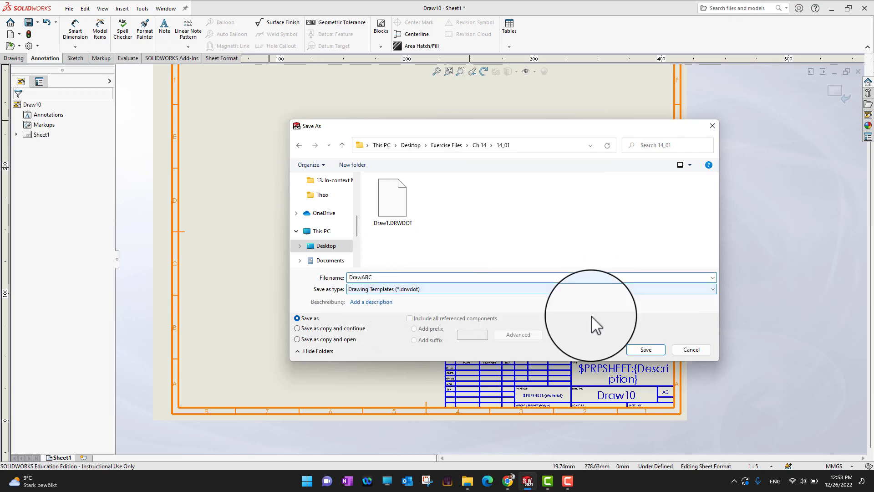
click(645, 350)
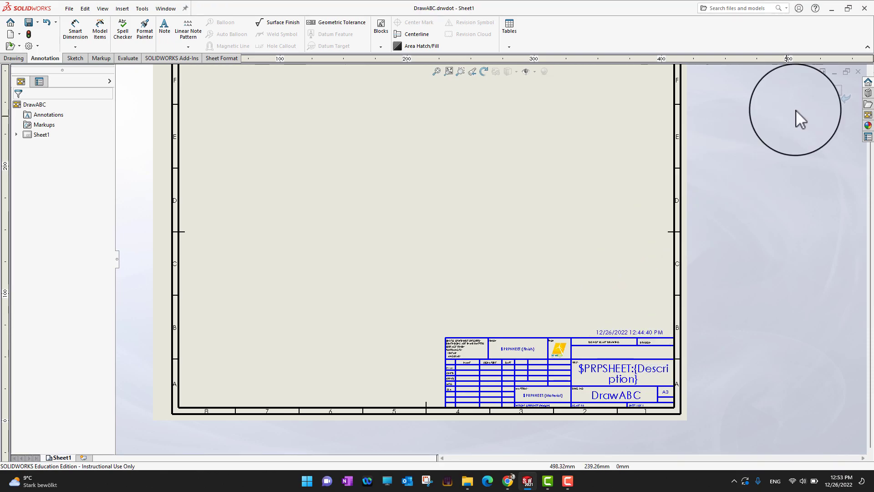
click(855, 72)
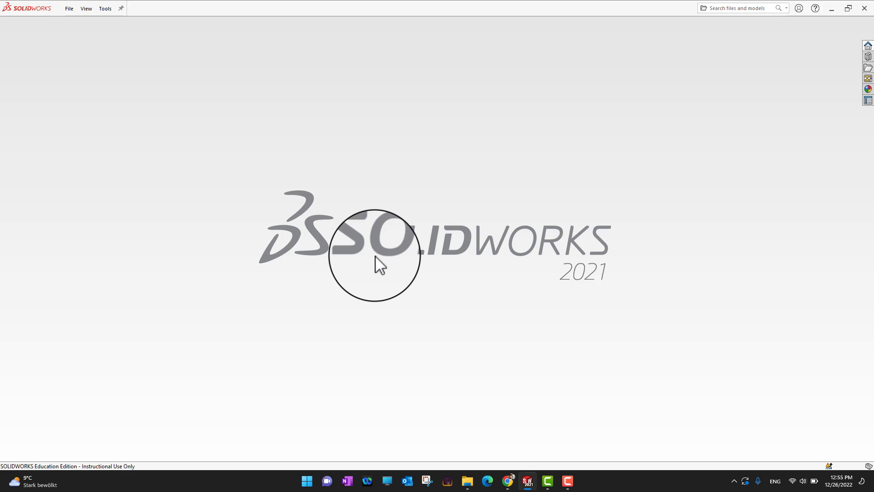
Create a new drawing on an A3 (ISO) sheet from the standard template, skipping the model view.
click(70, 9)
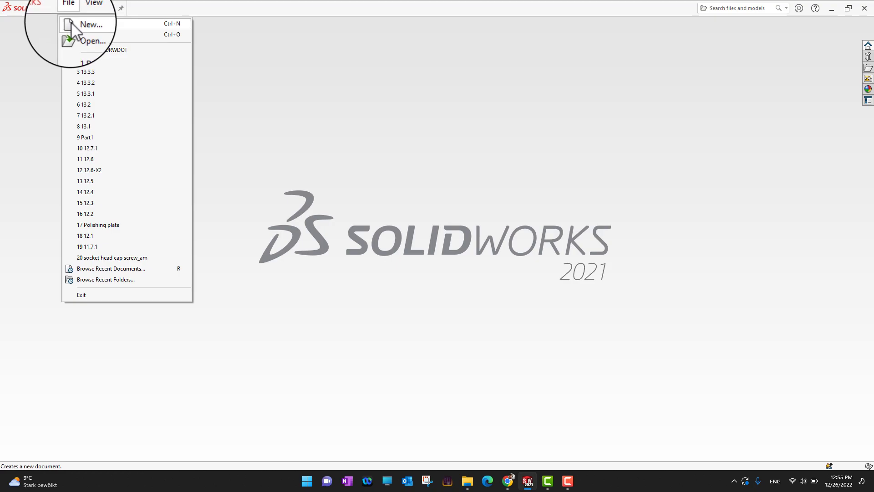
click(71, 22)
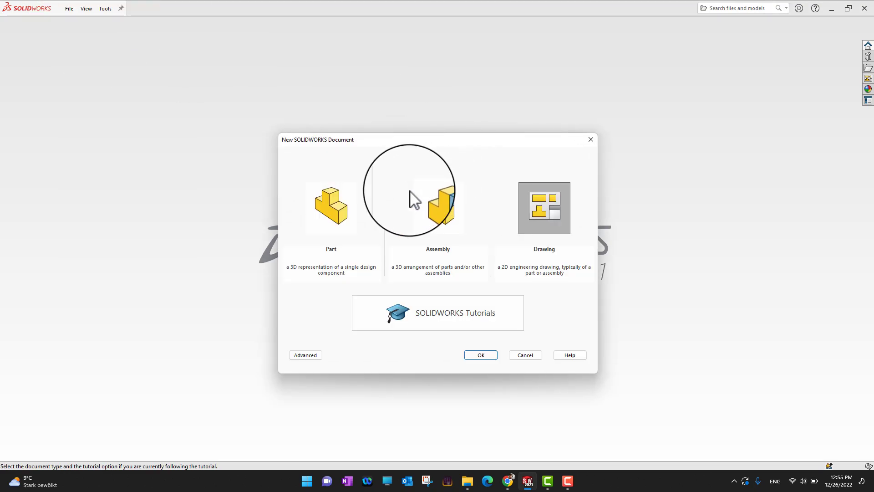
click(306, 355)
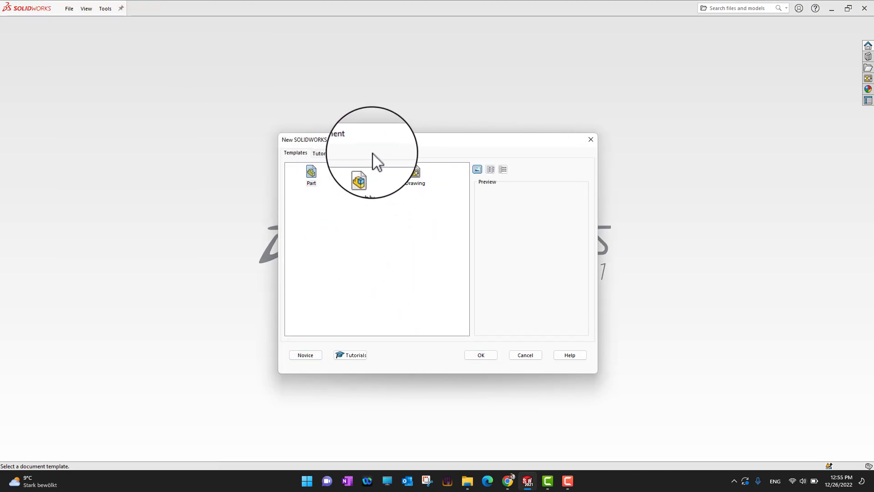
click(310, 356)
double_click(518, 222)
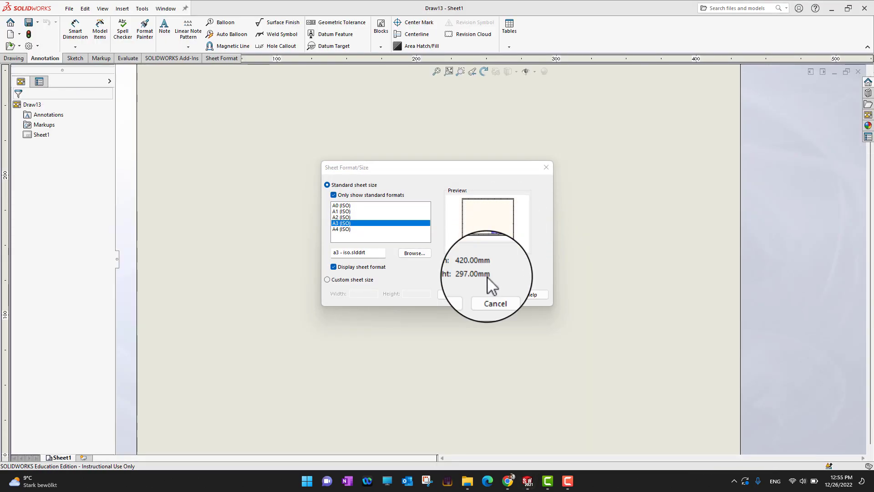
click(465, 295)
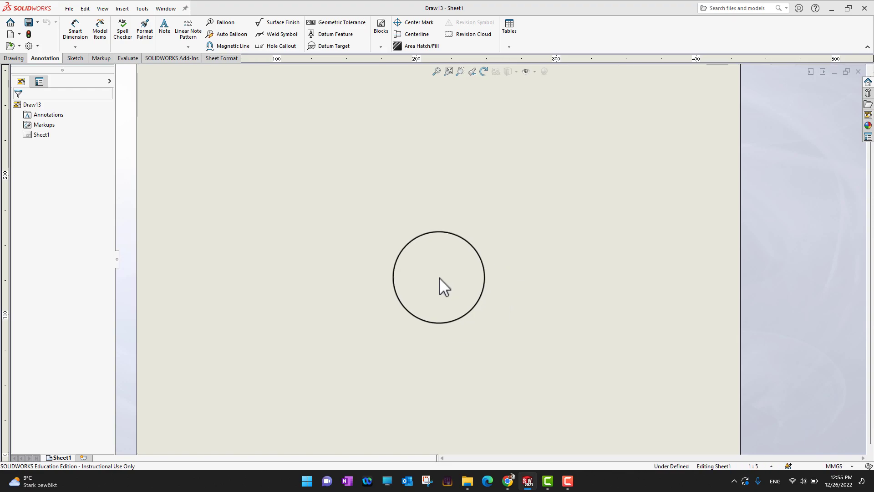
click(28, 108)
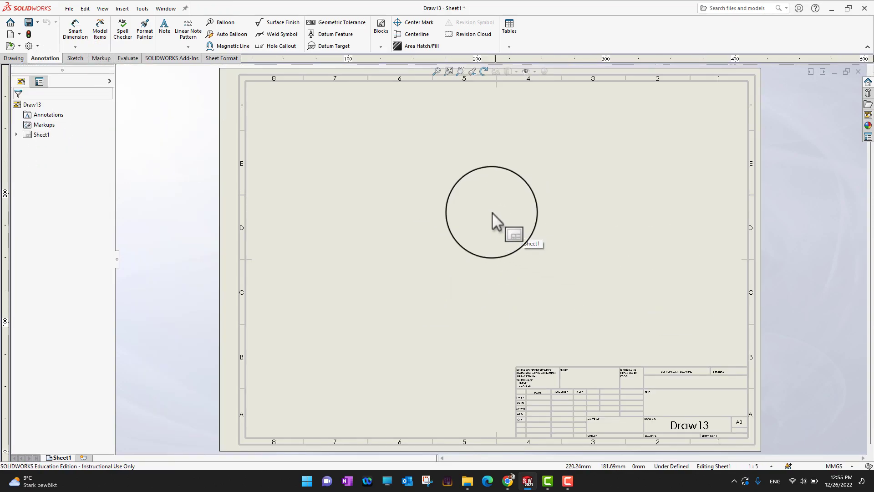
Add the Exercise Files\Ch 14\14_01 folder to the Document Templates file locations in System Options.
click(30, 46)
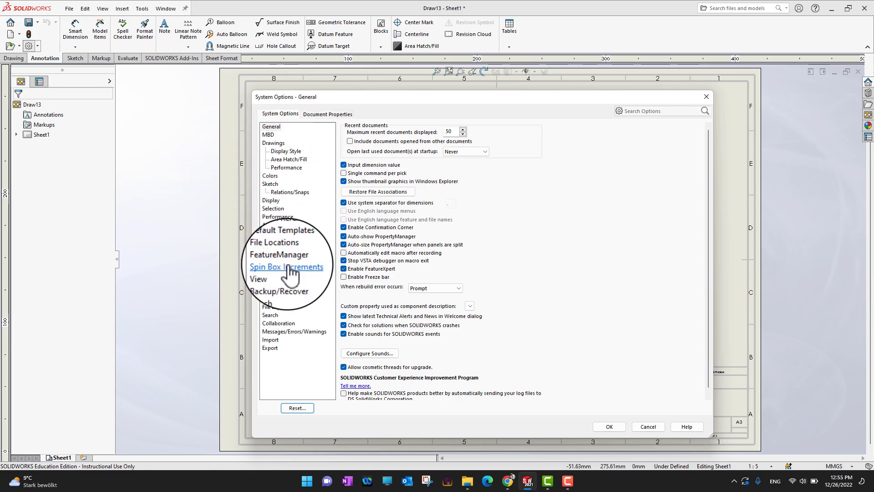
click(278, 250)
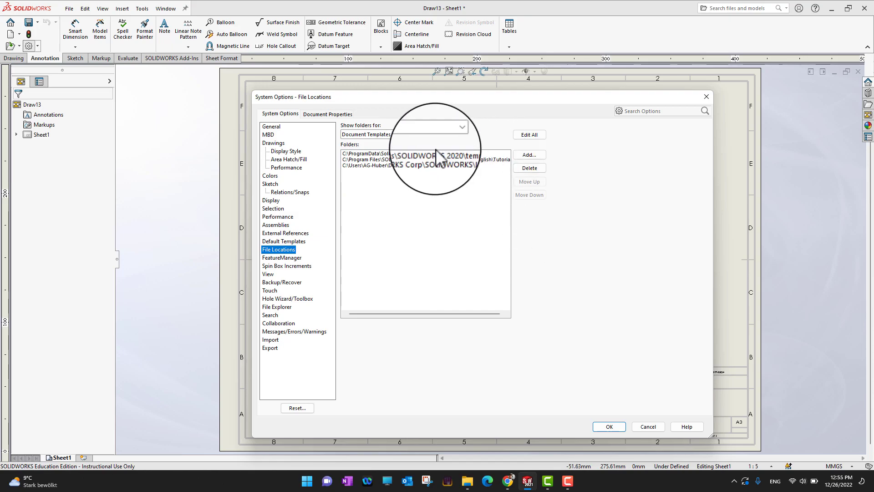
click(523, 157)
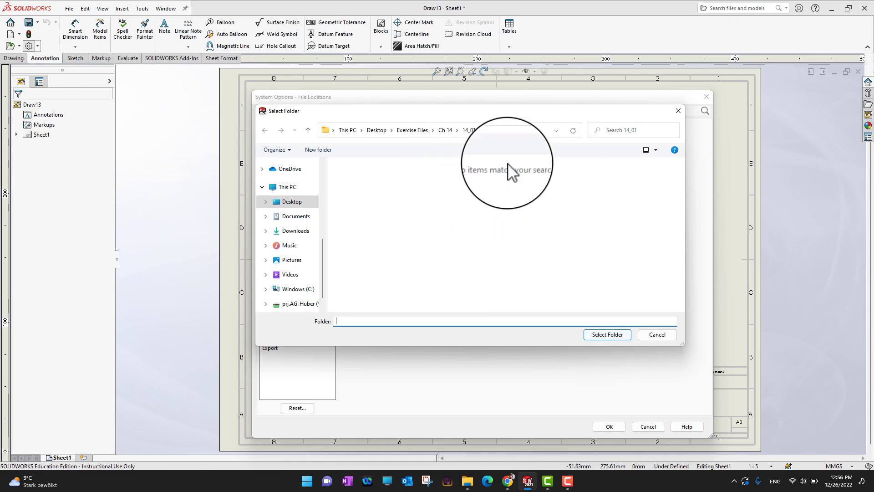
click(612, 335)
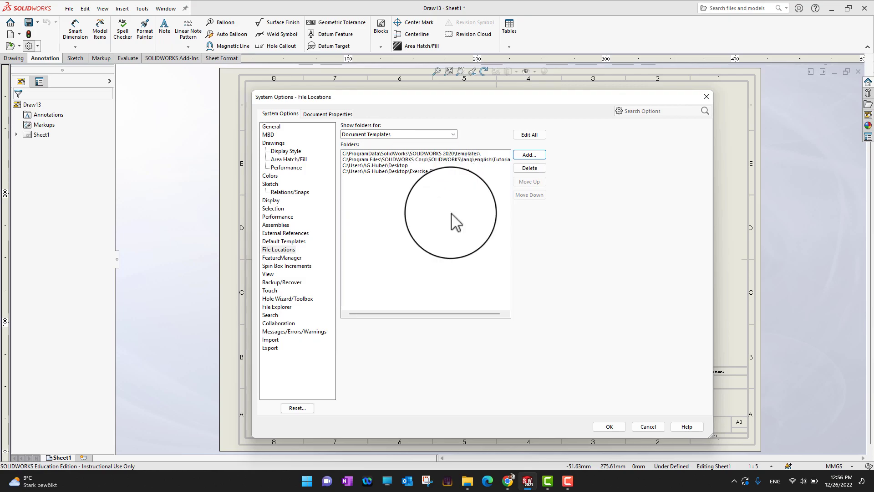
click(609, 427)
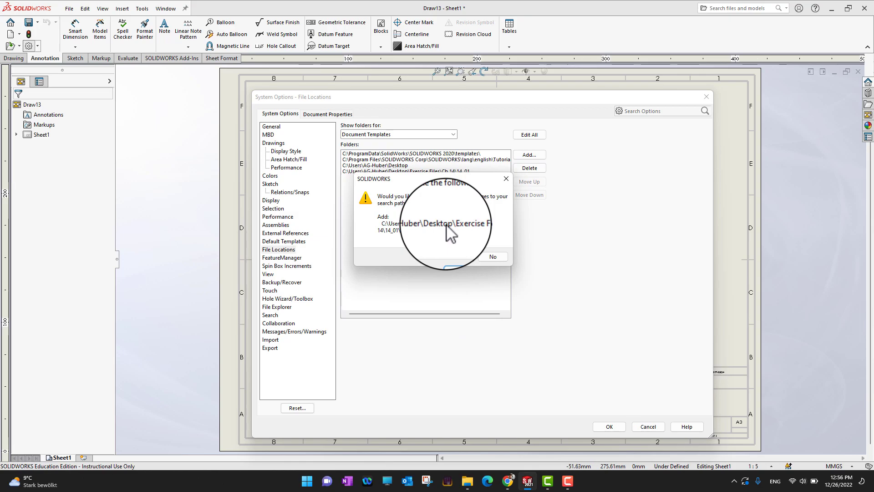
click(454, 255)
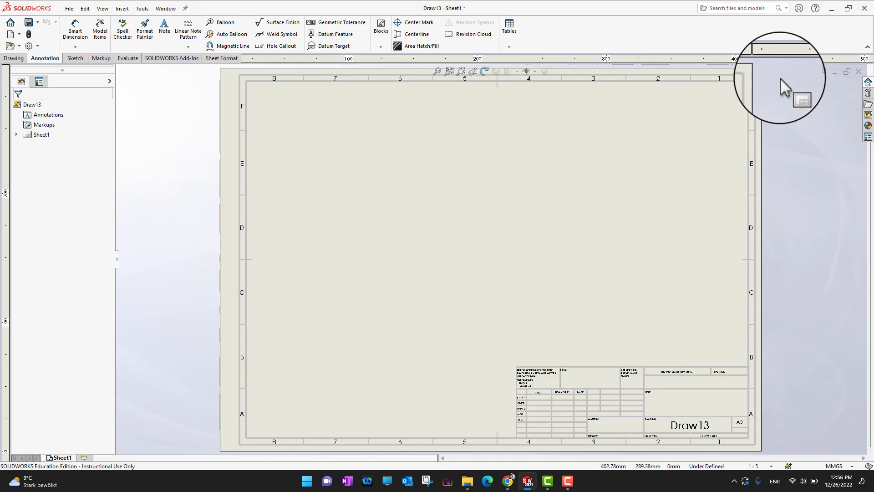
Close Draw13 without saving and create a new drawing from the DrawABC template on the 14_01 tab.
click(859, 71)
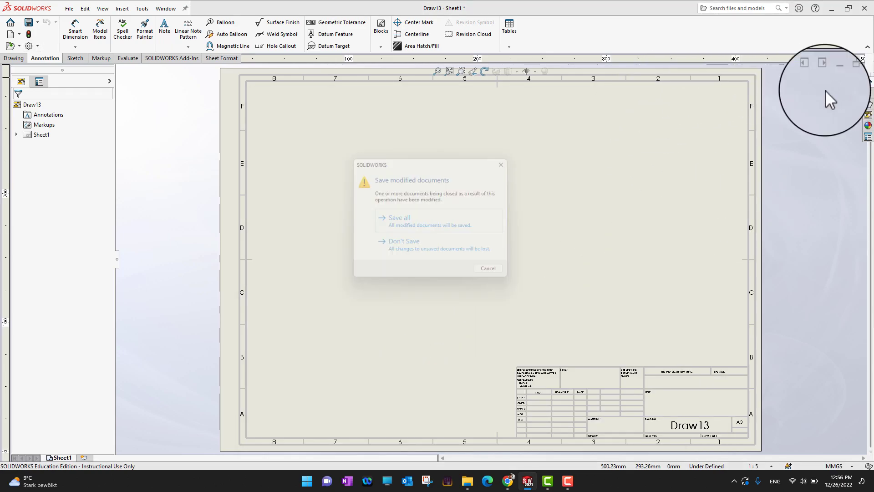
click(443, 250)
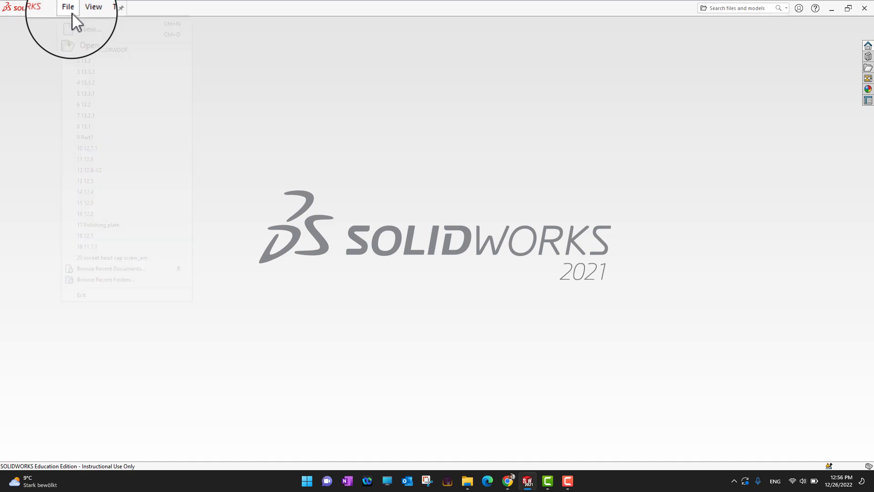
click(72, 13)
click(74, 22)
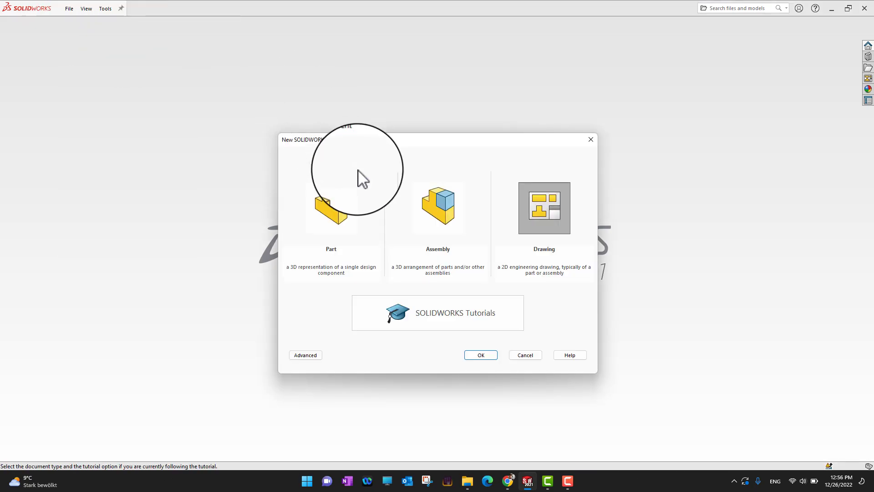
click(310, 355)
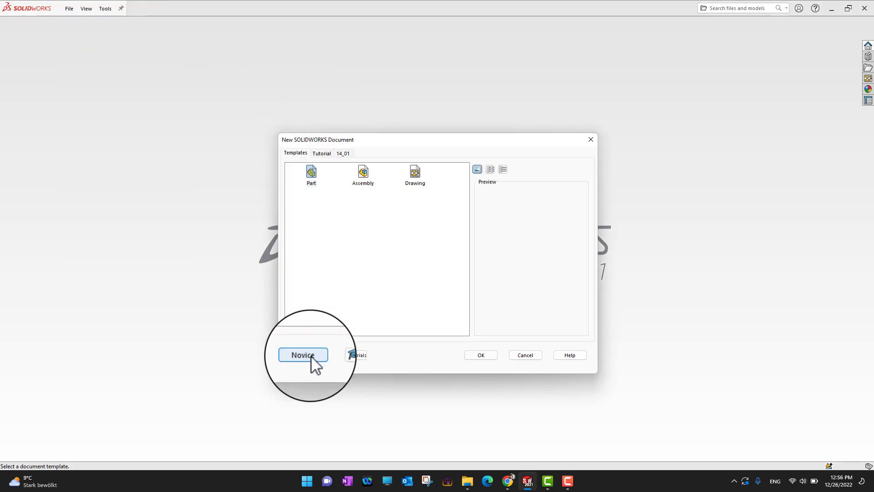
click(343, 154)
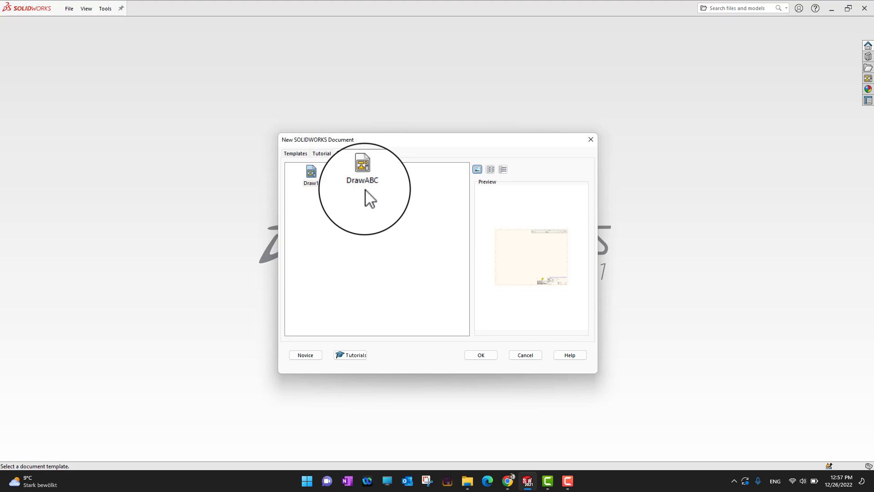
double_click(362, 176)
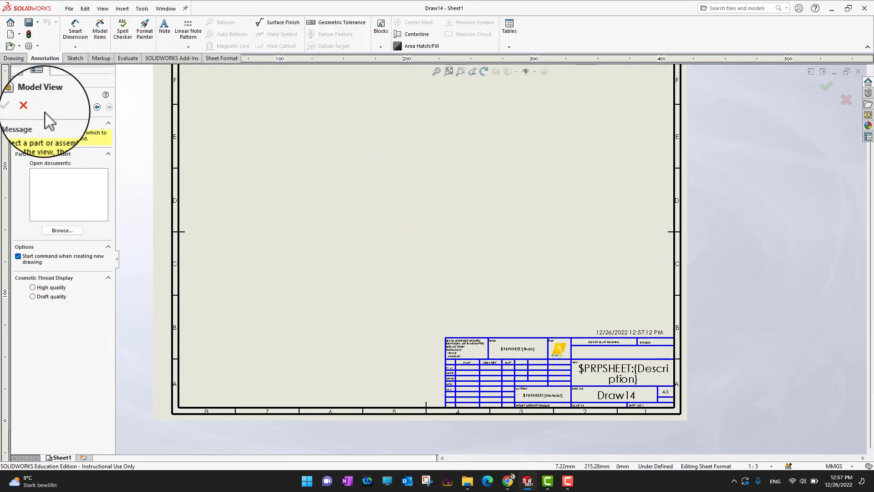
Cancel the Model View prompt and zoom in to check the kinetECO logo and date note in the title block.
click(29, 107)
scroll(588, 340, up, 5)
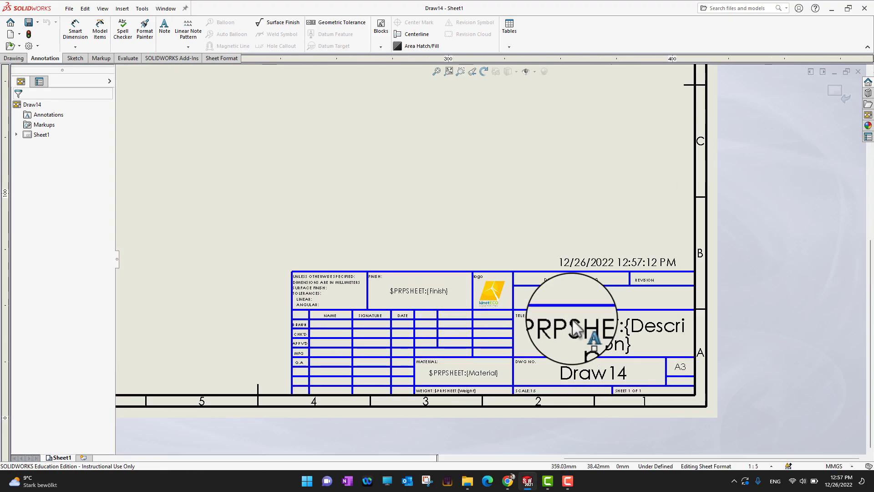
scroll(479, 299, up, 1)
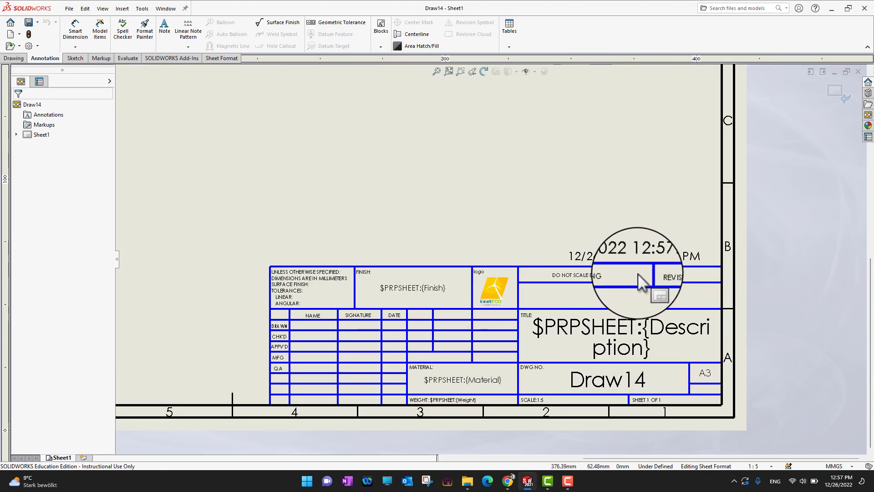
scroll(522, 310, down, 3)
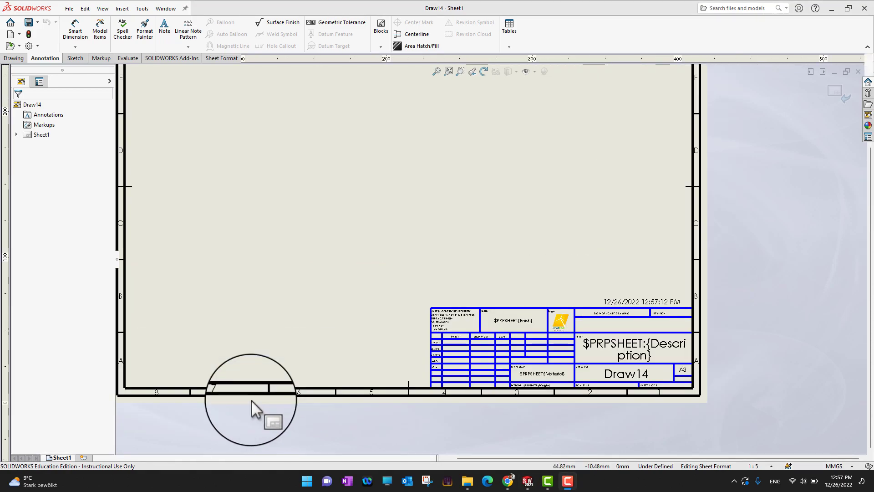